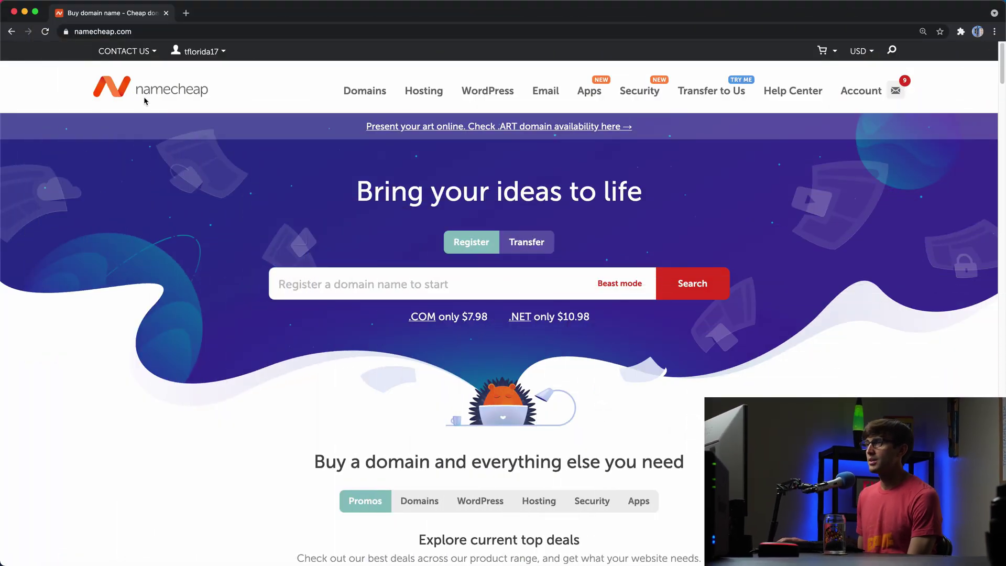
- Go from the account dashboard through the full domain list to tonys.surf's management page
mouse_move(862, 51)
mouse_move(861, 90)
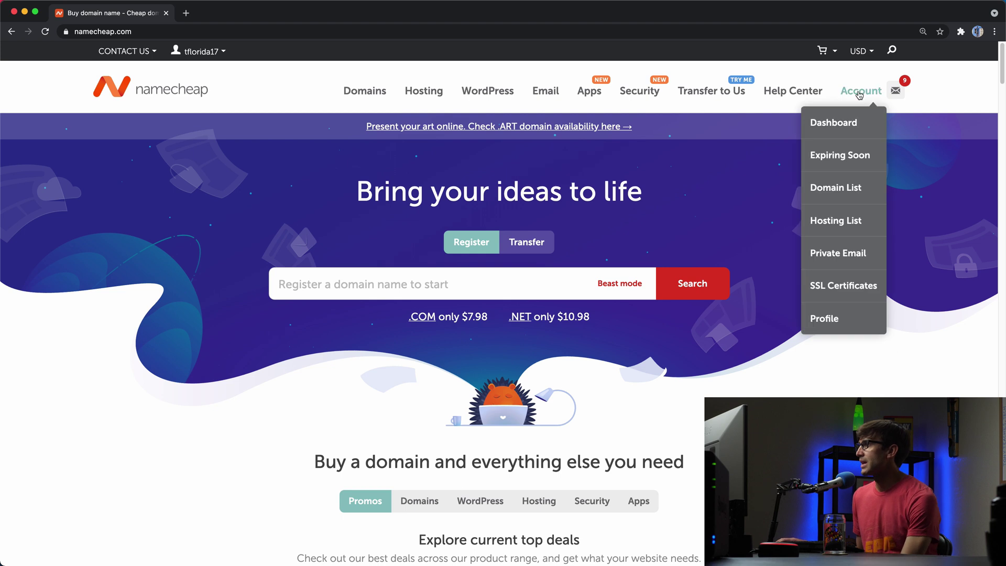
click(849, 126)
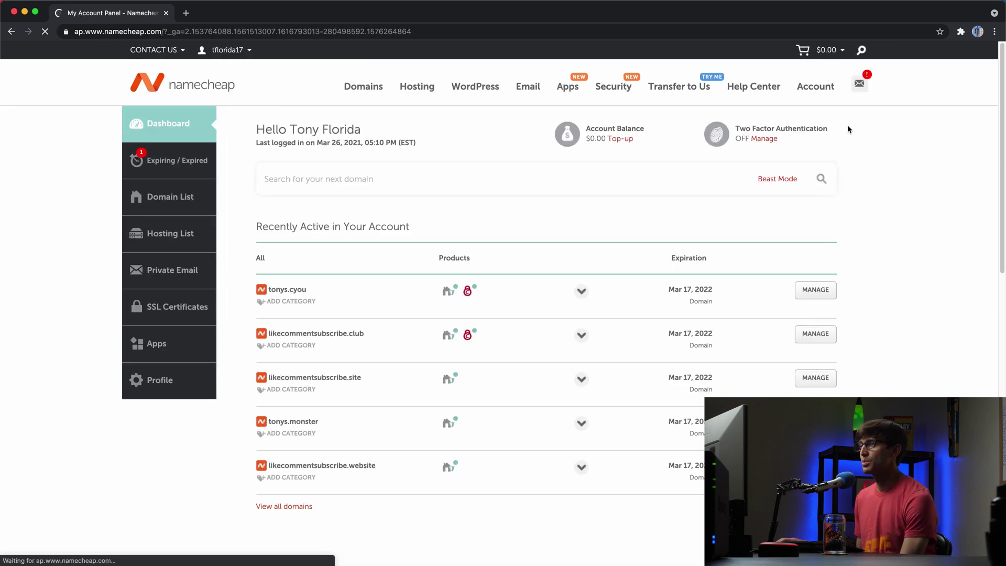
click(302, 507)
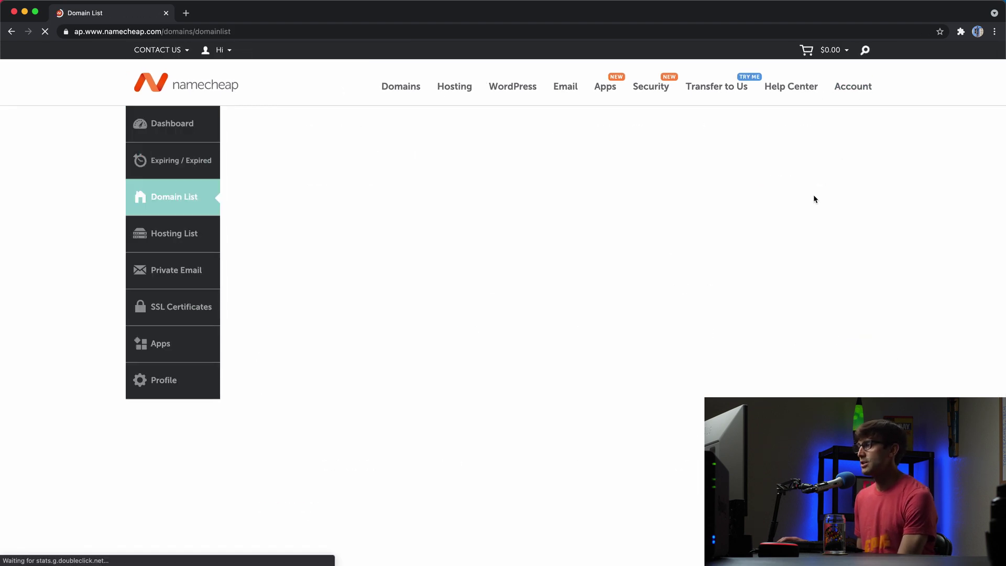
drag(1002, 82, 954, 344)
scroll(953, 343, up, 2)
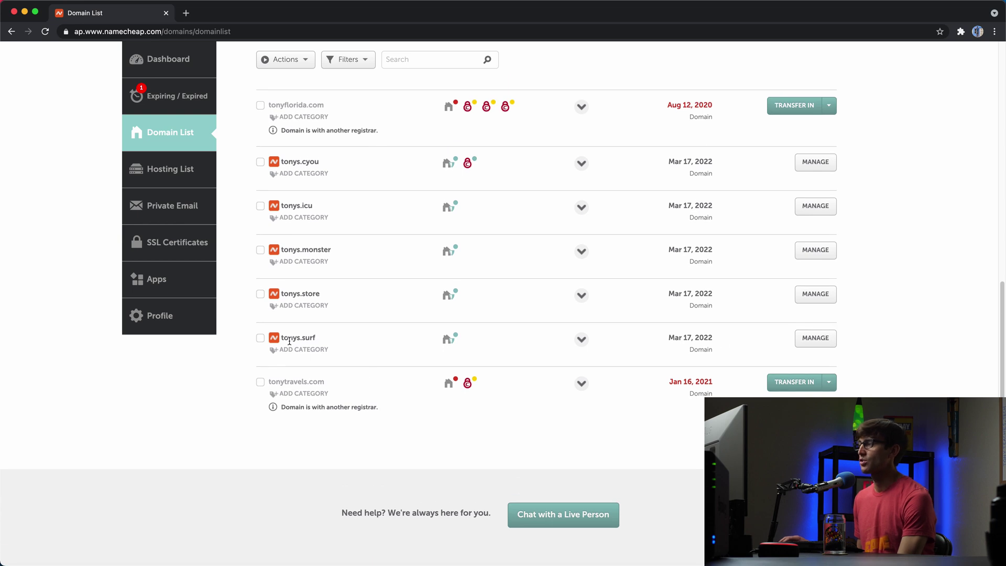
drag(282, 339, 316, 342)
click(816, 339)
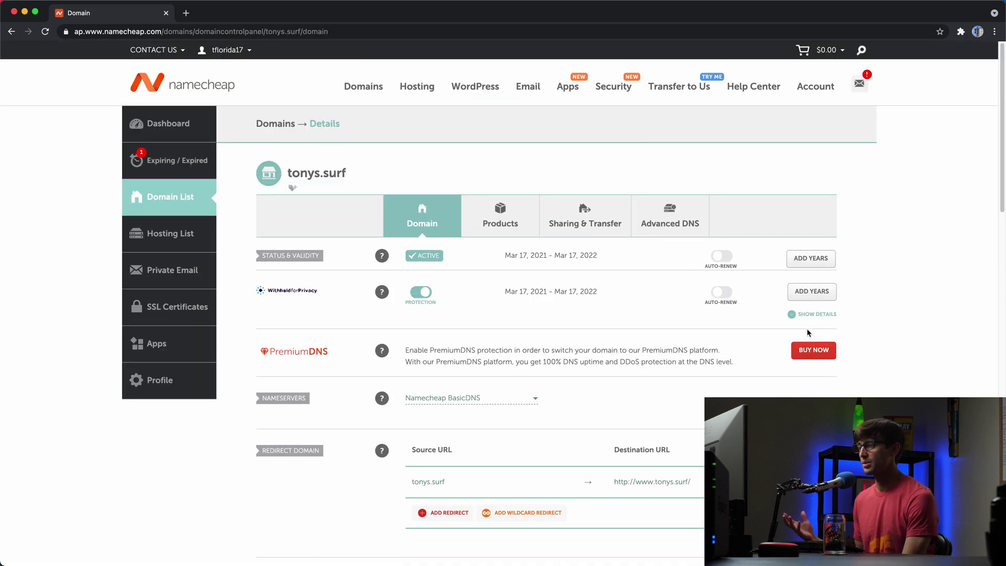
click(978, 31)
click(878, 373)
text(s)
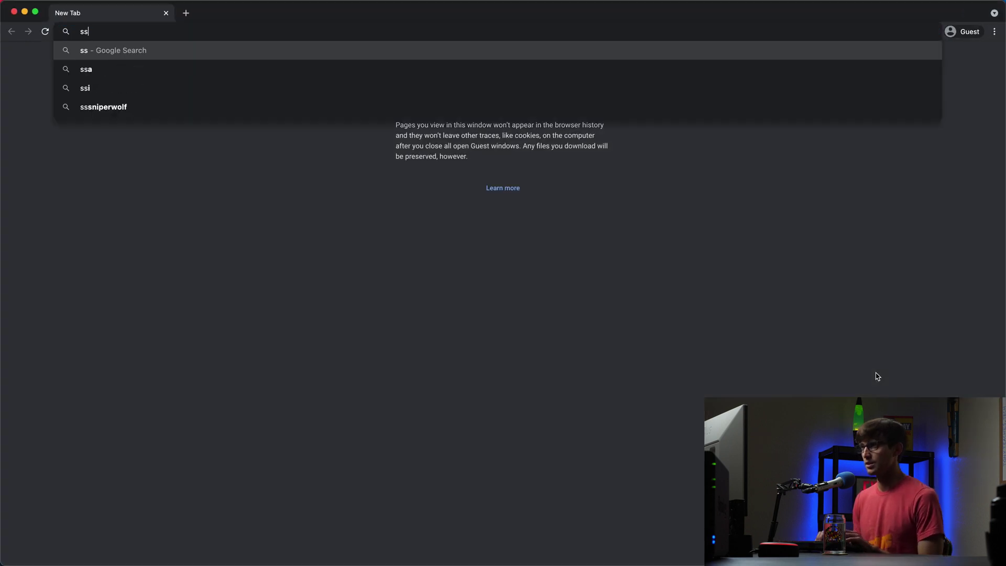
key(BackSpace)
text(tonys.surf)
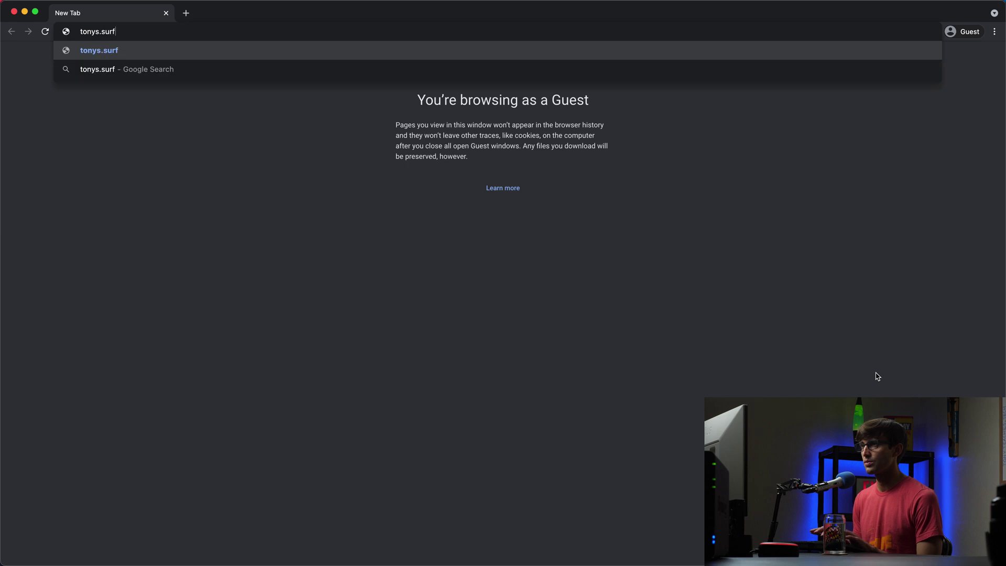
key(Return)
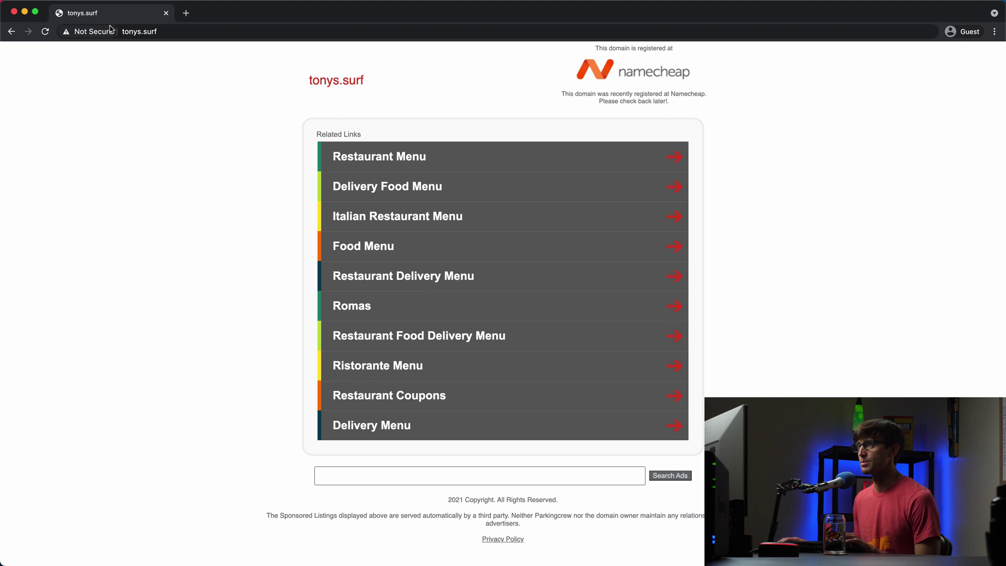
click(165, 14)
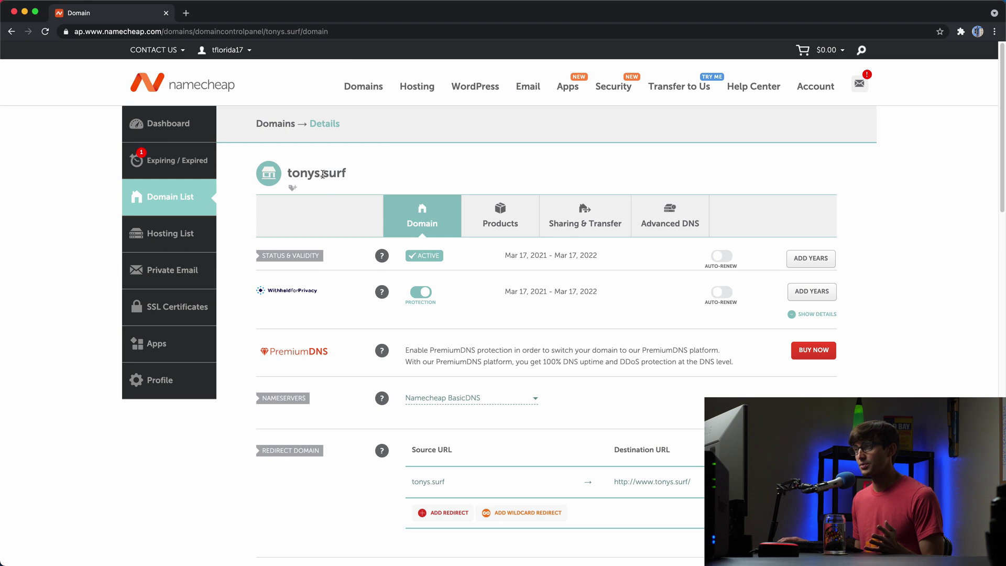
- Save Namecheap Web Hosting DNS as tonys.surf's nameservers and go back to the Dashboard
click(449, 405)
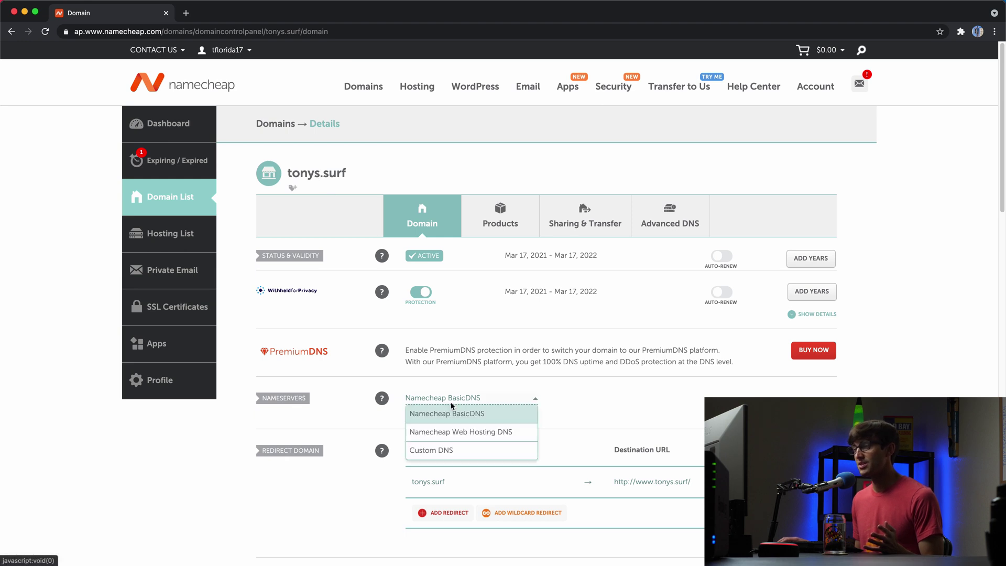
click(470, 439)
click(707, 399)
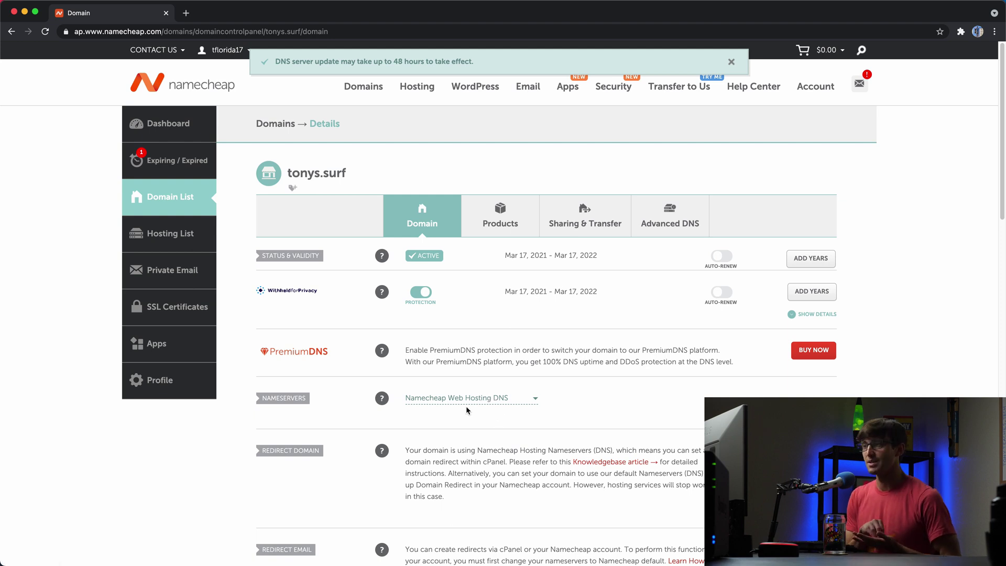
click(189, 134)
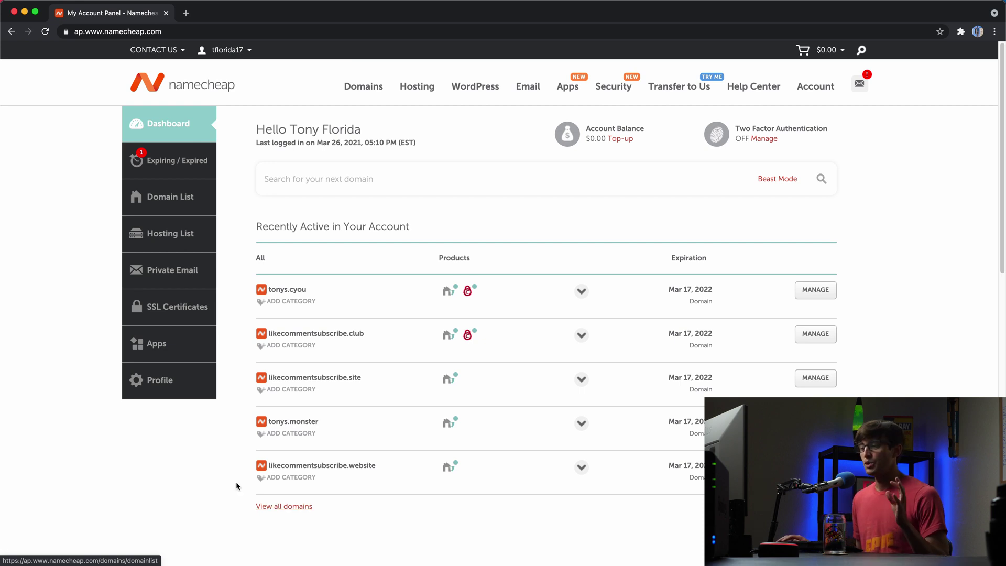
- From the domain list, open Go to cPanel for cereal.guru's Stellar Plus hosting package
click(265, 507)
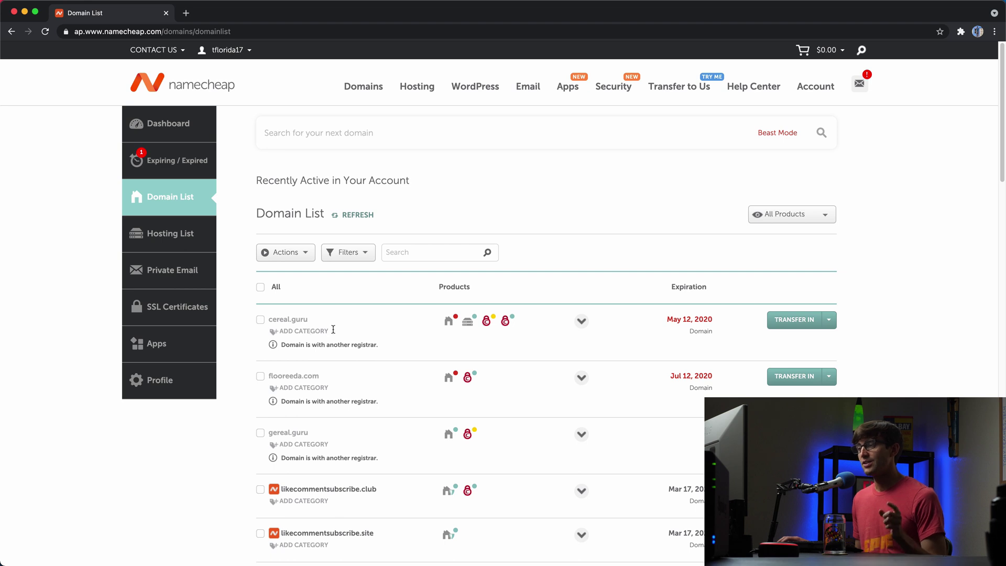
mouse_move(472, 326)
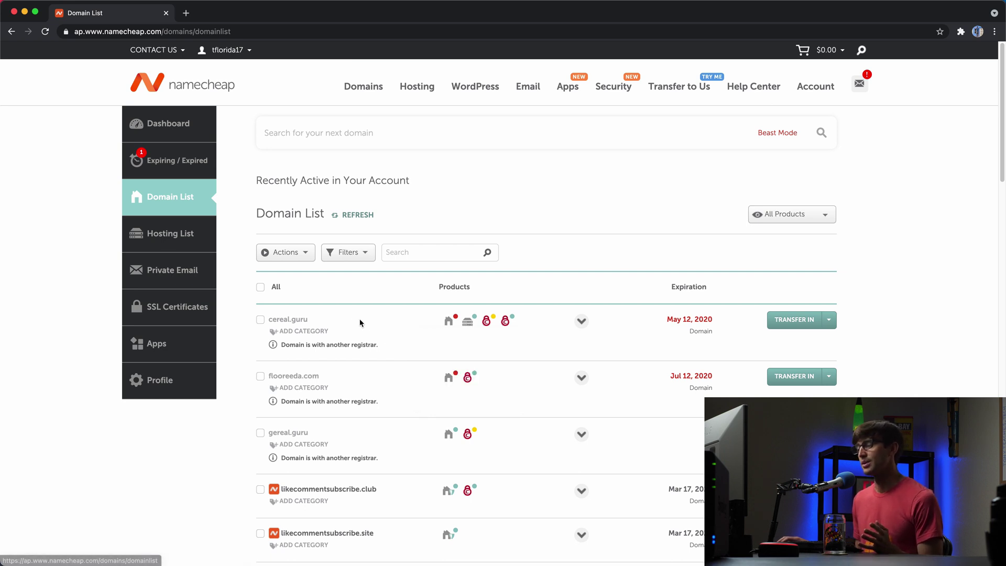
drag(256, 324, 314, 323)
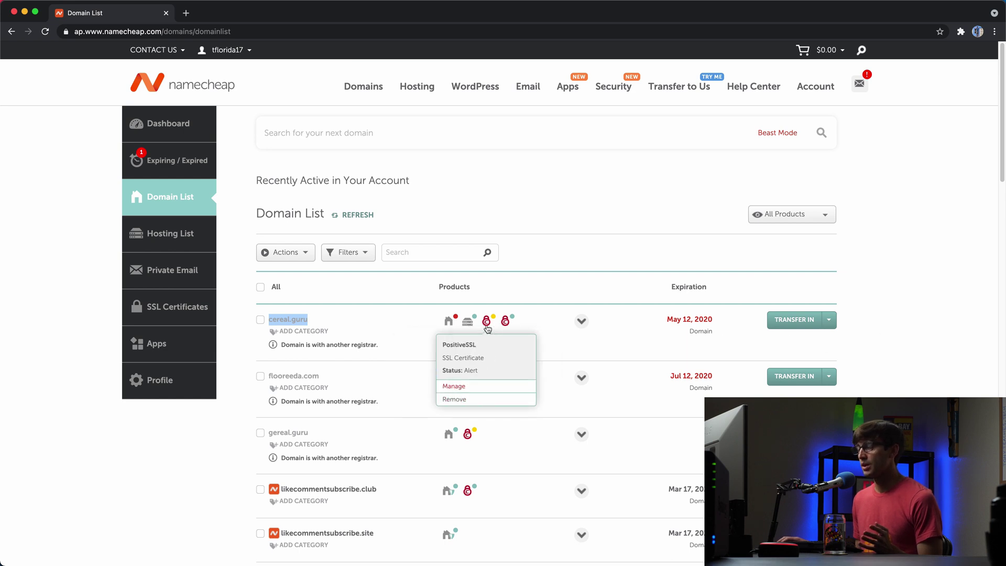
scroll(397, 313, down, 6)
scroll(407, 448, down, 3)
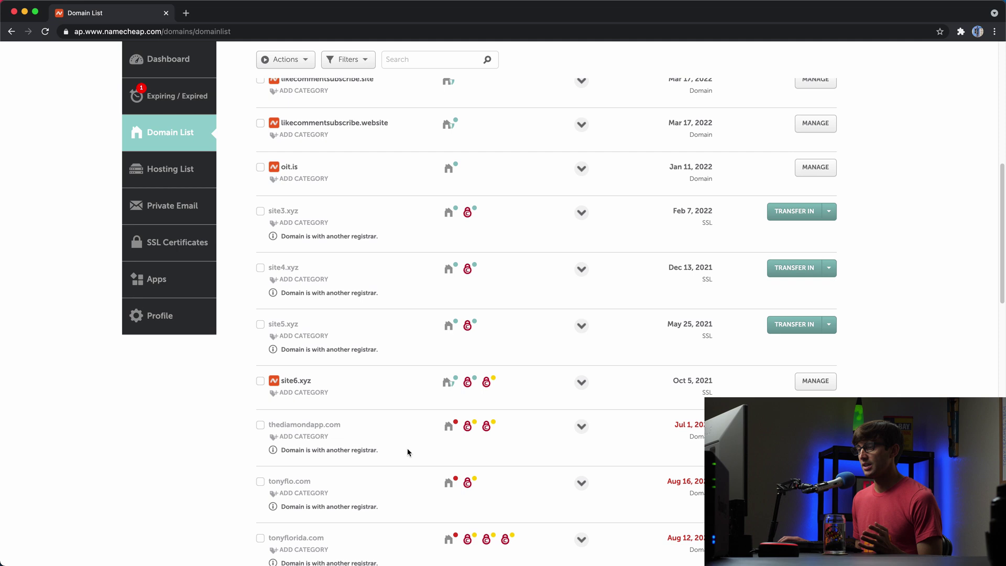
scroll(410, 445, up, 9)
click(401, 316)
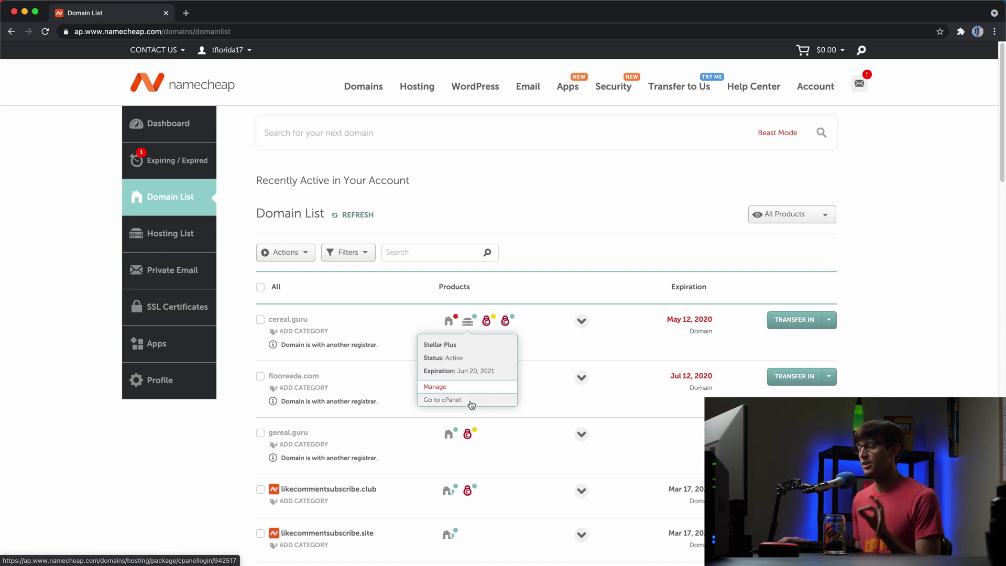
click(471, 405)
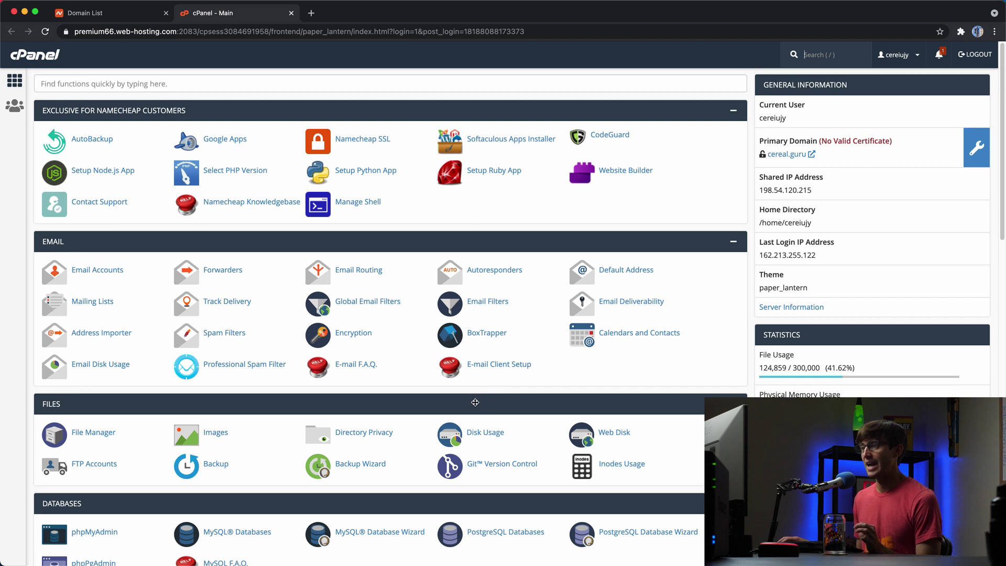
- Submit tonys.surf as an addon domain with auto-filled fields, getting the tonys.cereal.guru DNS error
scroll(463, 408, down, 5)
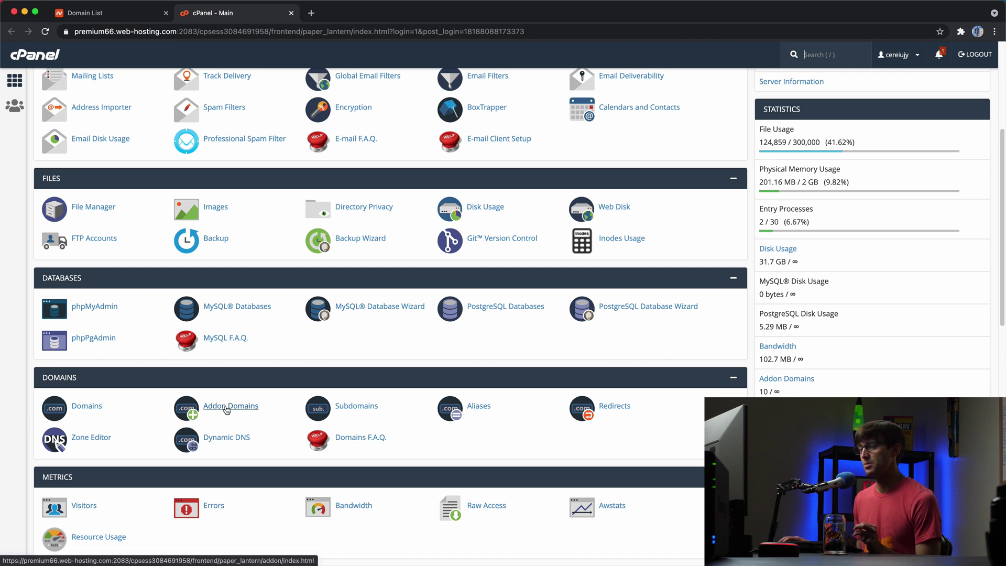
click(226, 409)
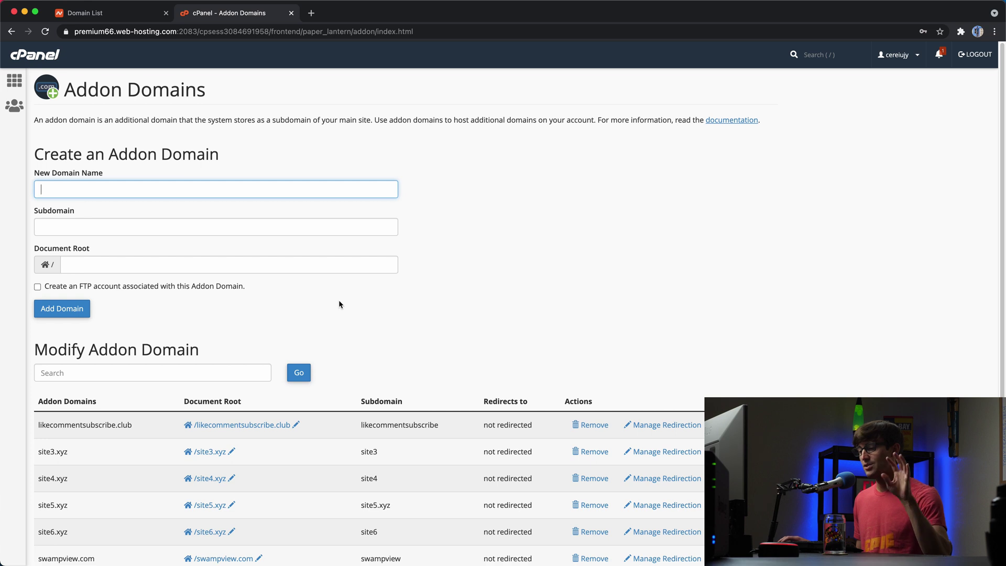
scroll(344, 309, down, 2)
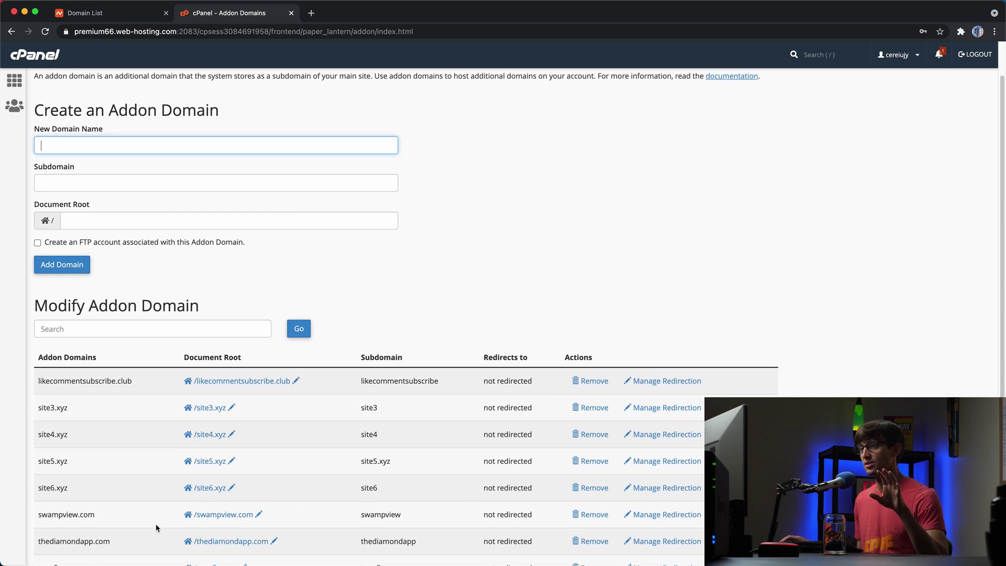
scroll(284, 505, down, 5)
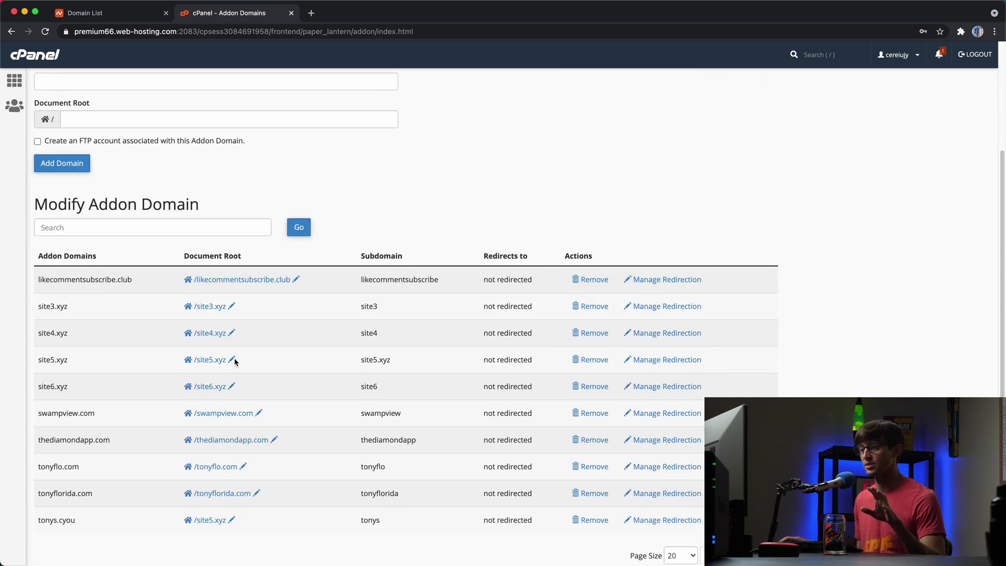
scroll(127, 323, up, 7)
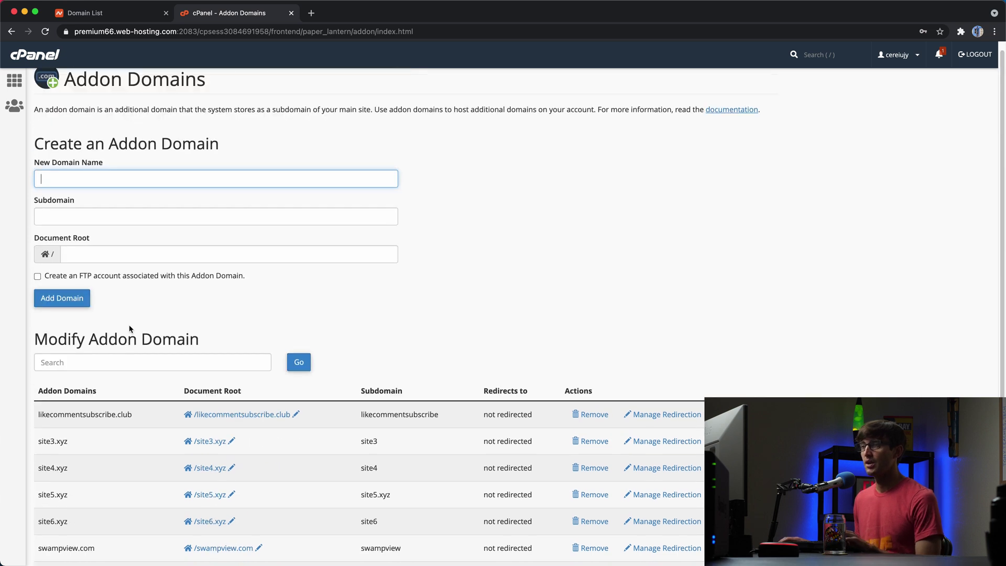
click(220, 187)
text(tonys)
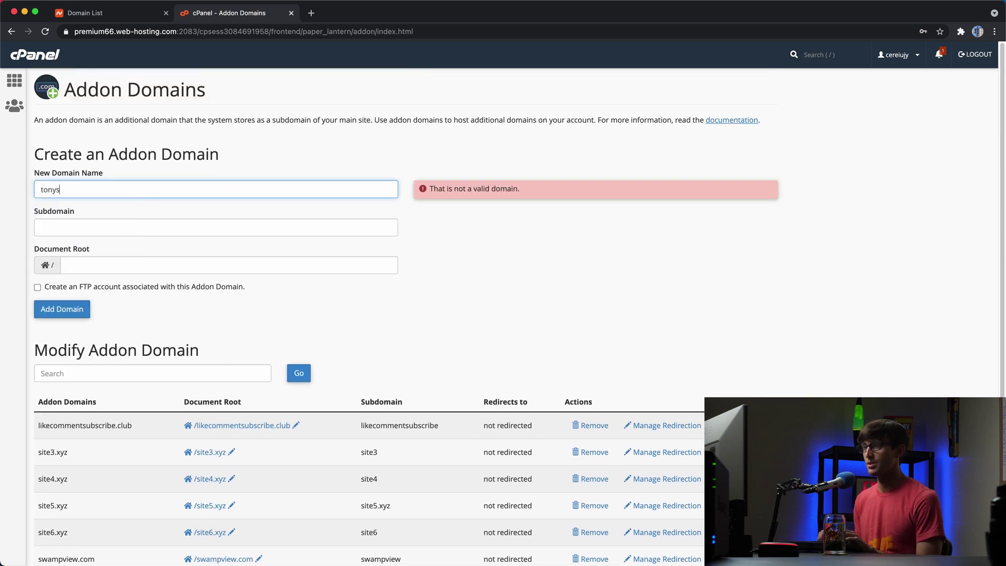
text(.surf)
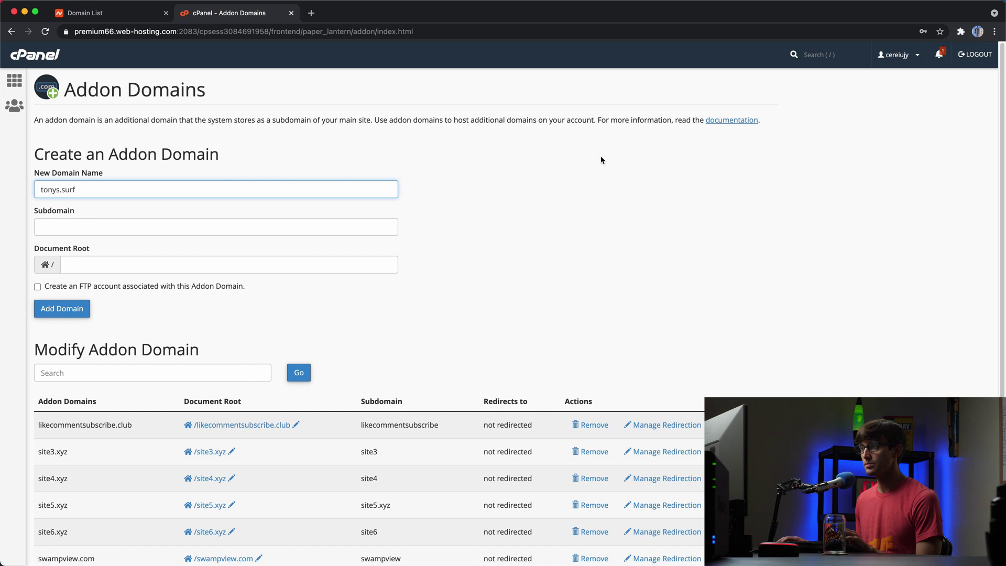
click(601, 160)
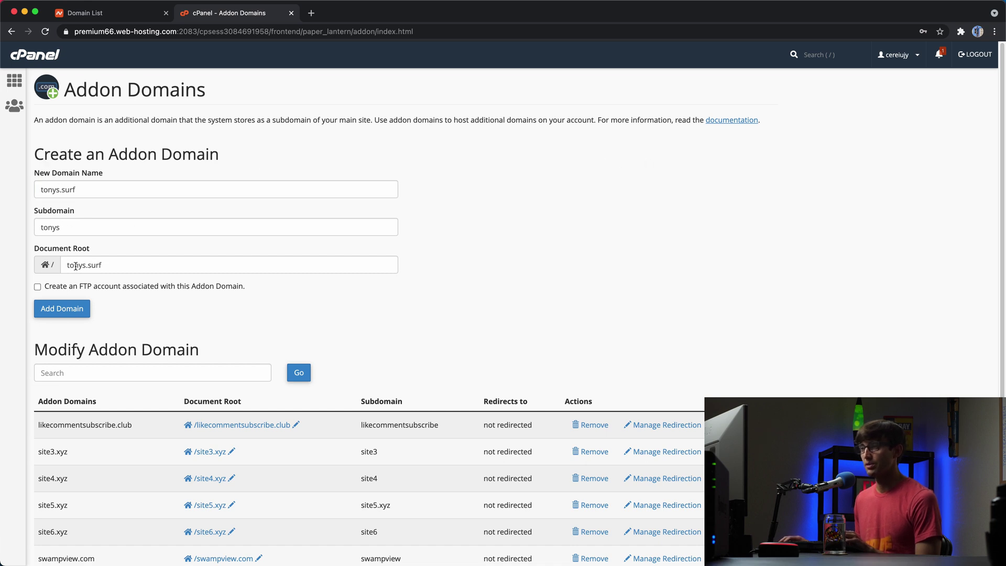
click(83, 313)
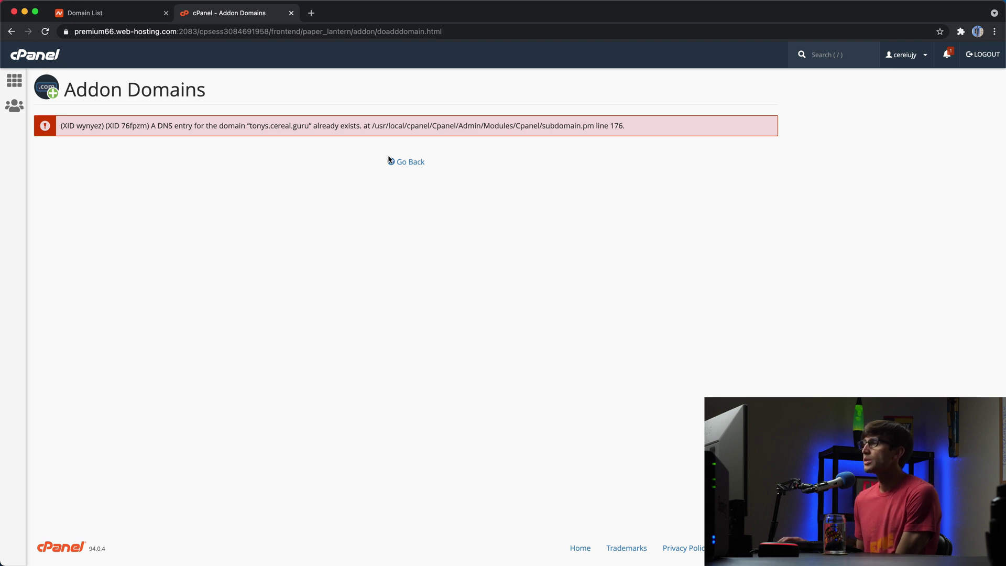
- Add tonys.surf as an addon domain with subdomain tonysurf and document root tonys.surf
click(404, 161)
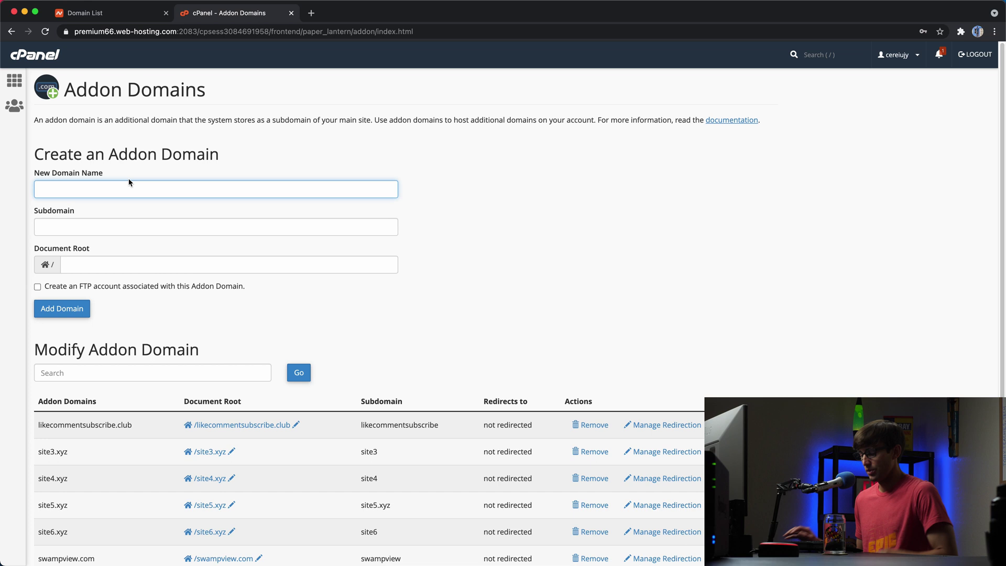
text(tonys)
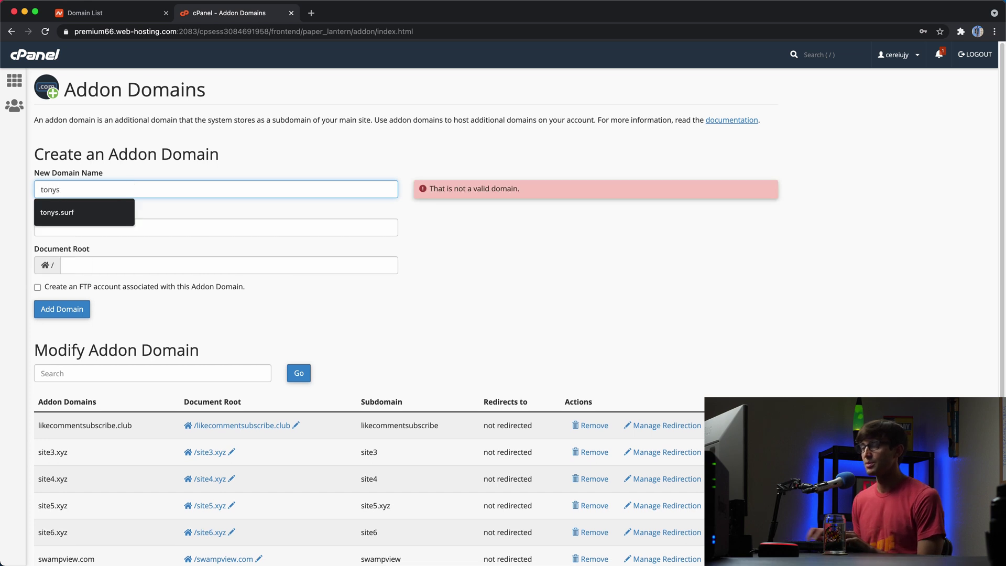
click(73, 212)
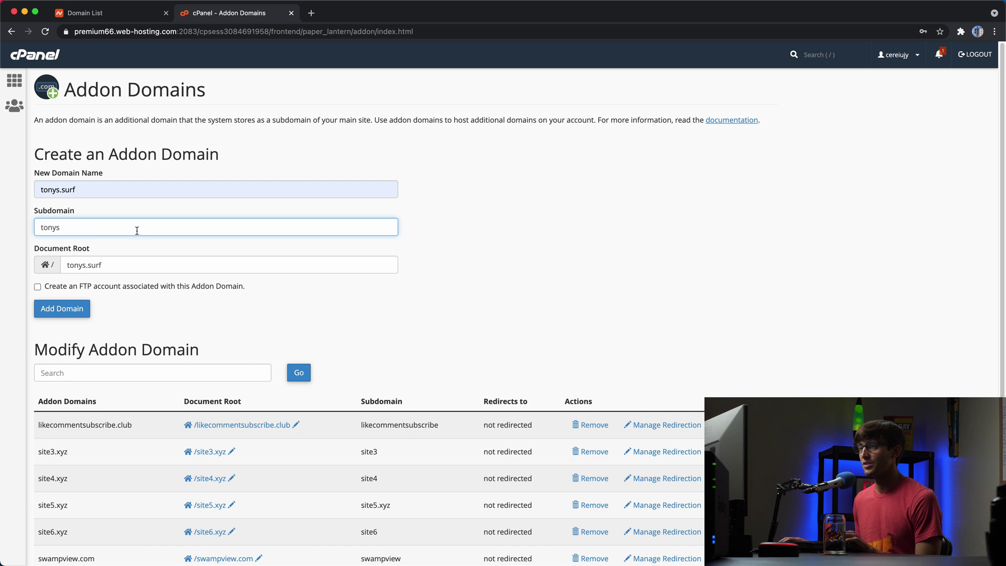
text(u)
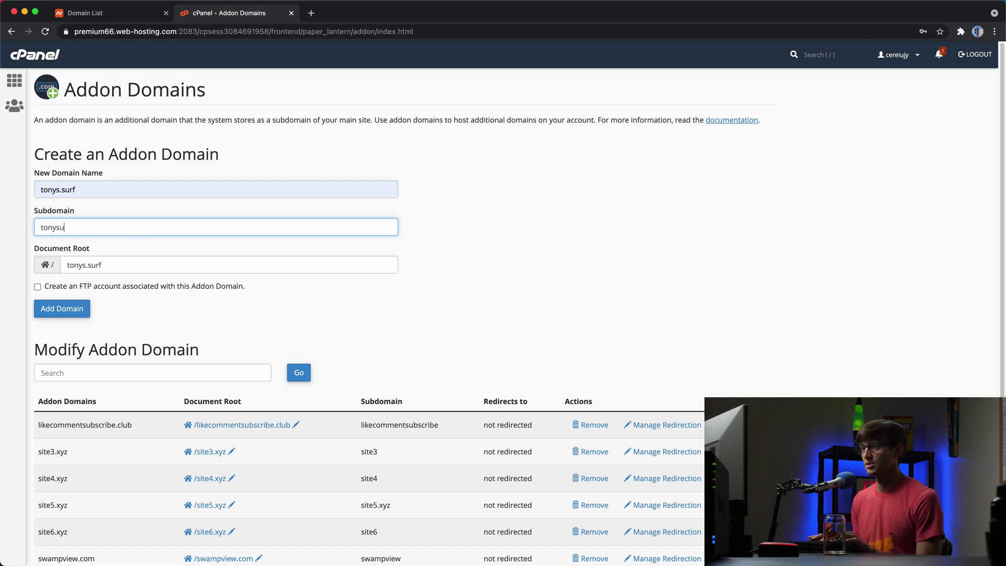
text(rf)
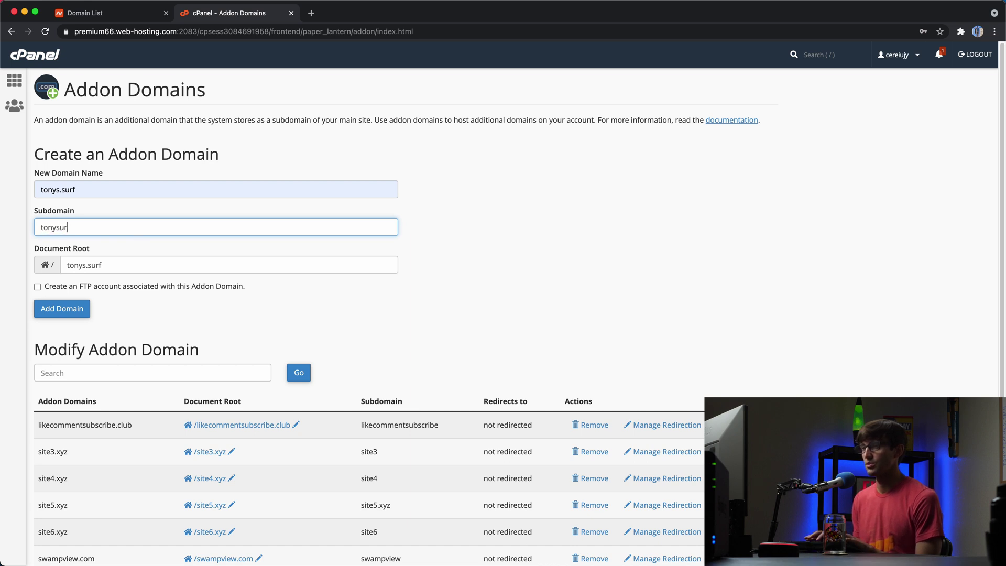
drag(144, 227, 1, 220)
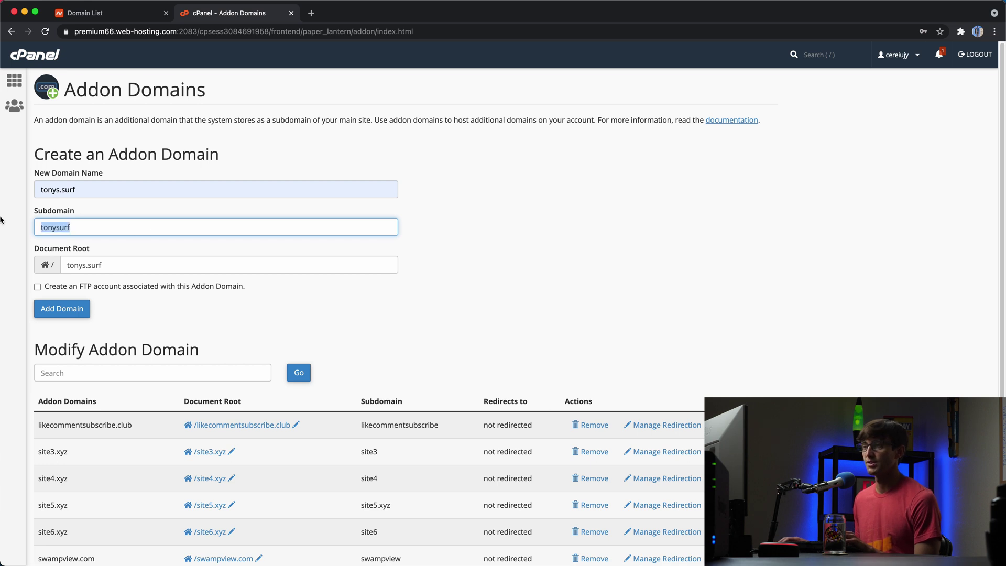
drag(92, 189, 10, 192)
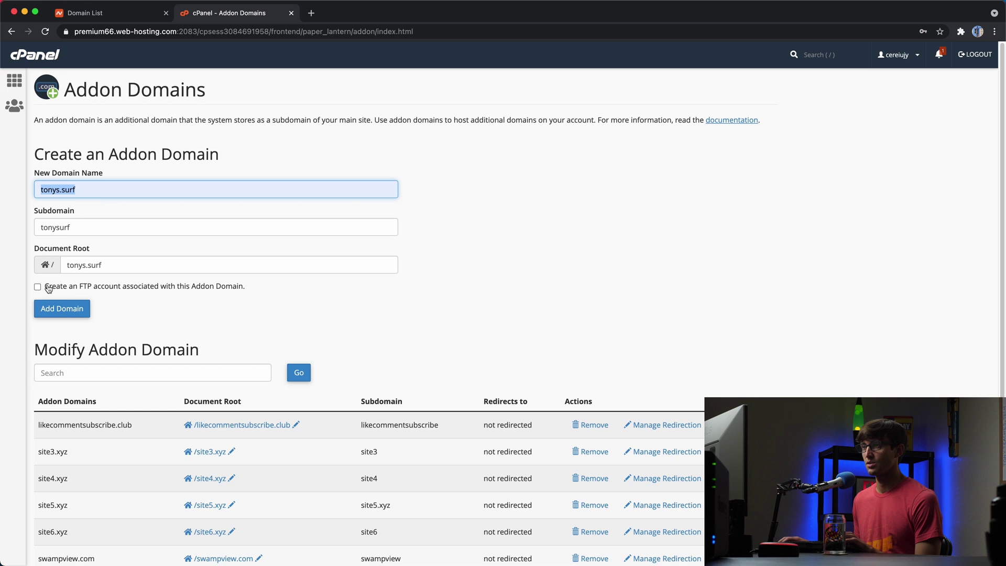
click(61, 314)
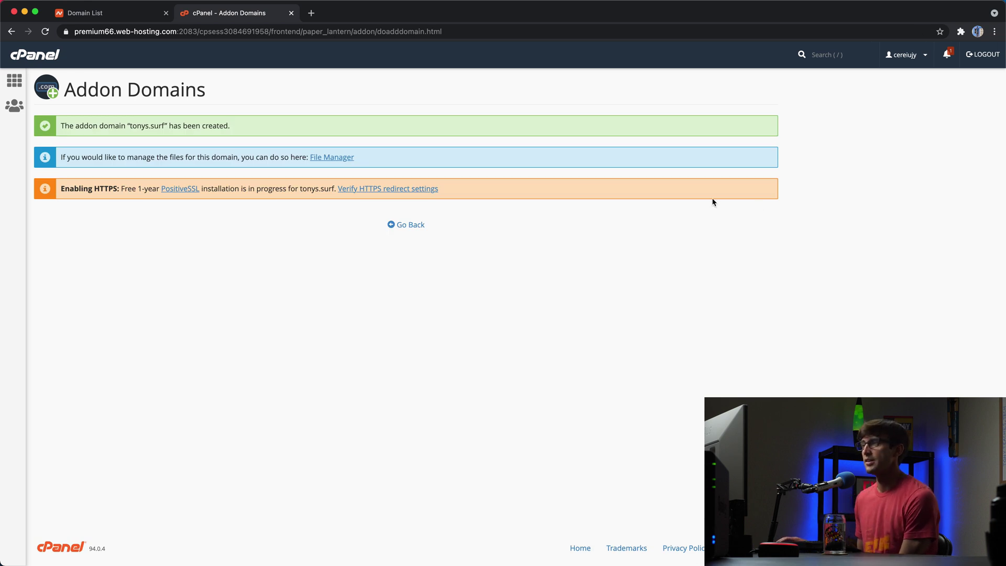
- Check the addon domain list shows tonys.surf with document root /tonys.surf
click(400, 227)
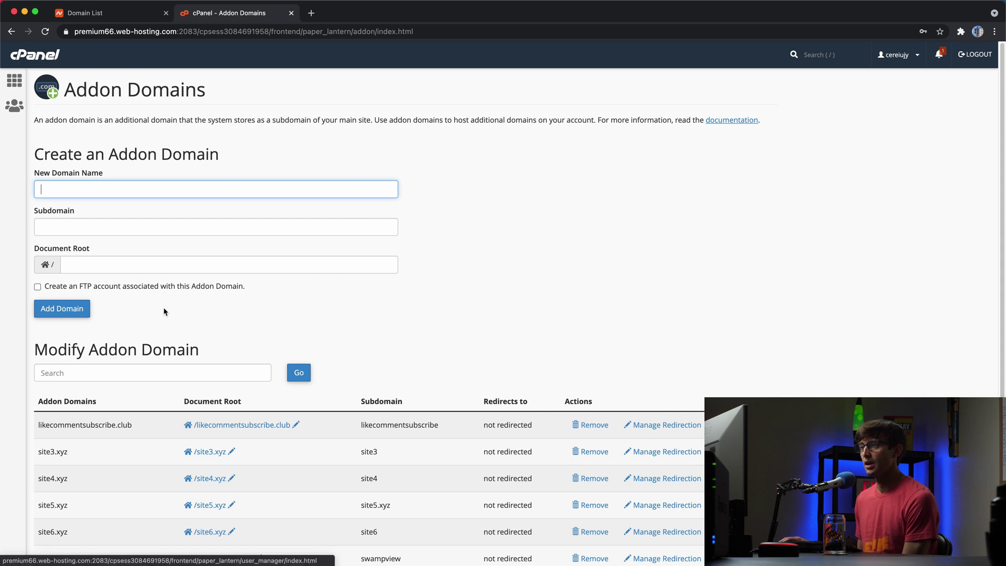
scroll(175, 314, down, 5)
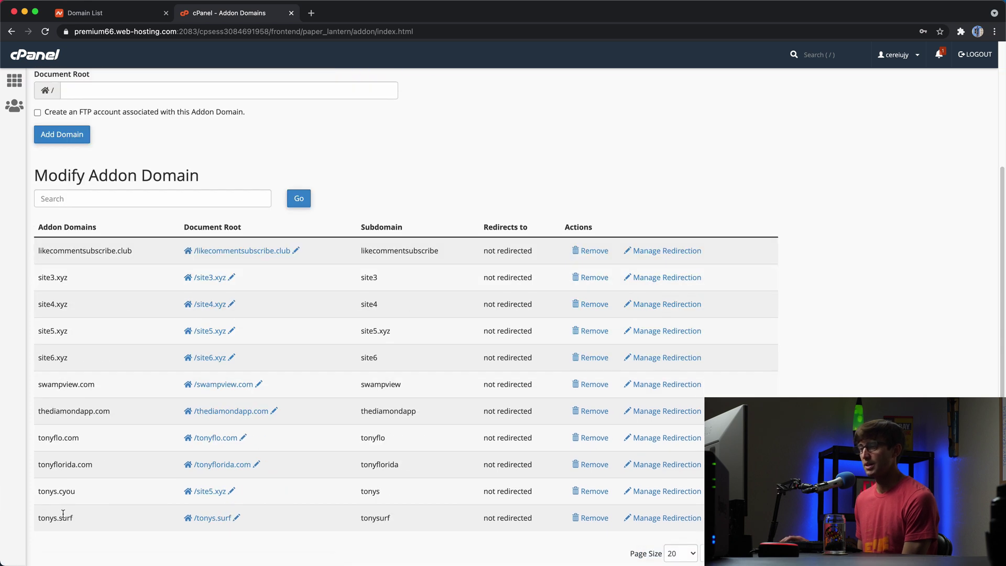
drag(44, 520, 79, 521)
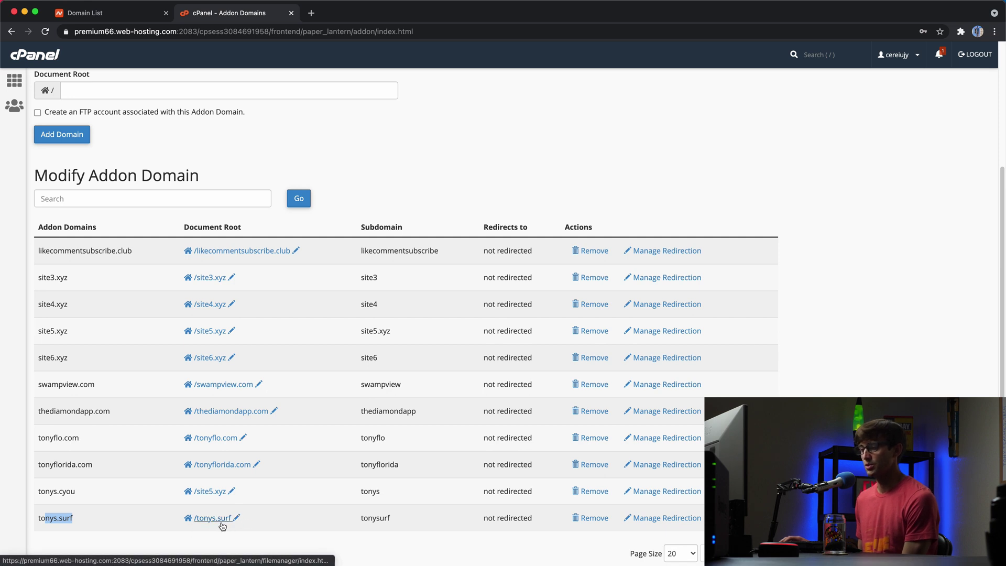
scroll(43, 72, up, 4)
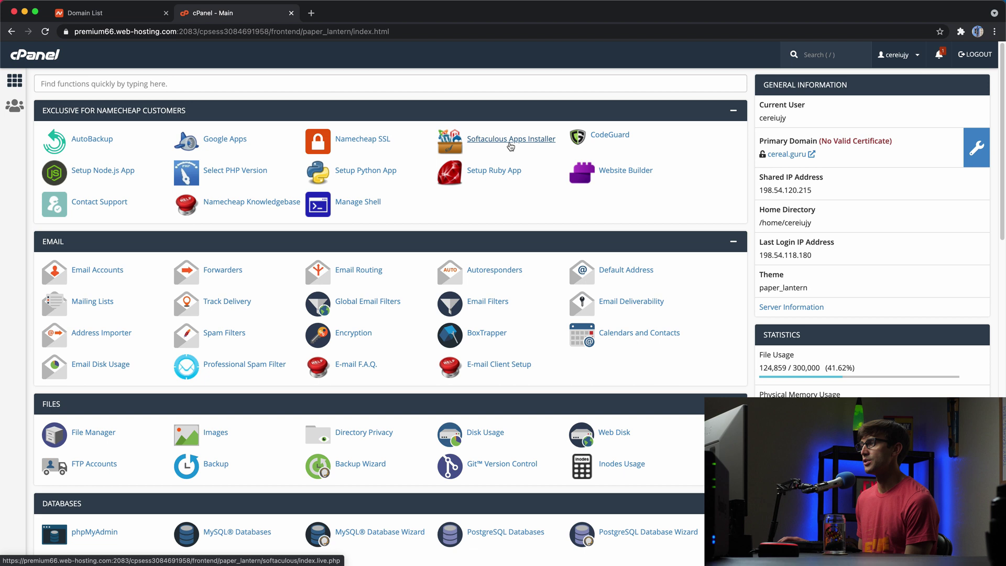
- Open the WordPress page in Softaculous Apps Installer from cPanel
click(511, 144)
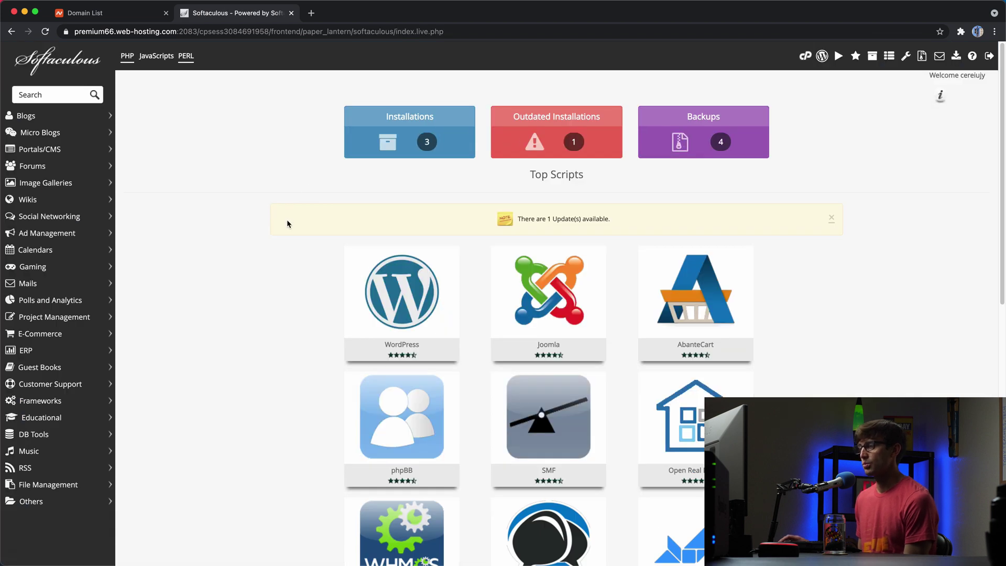
scroll(367, 278, down, 1)
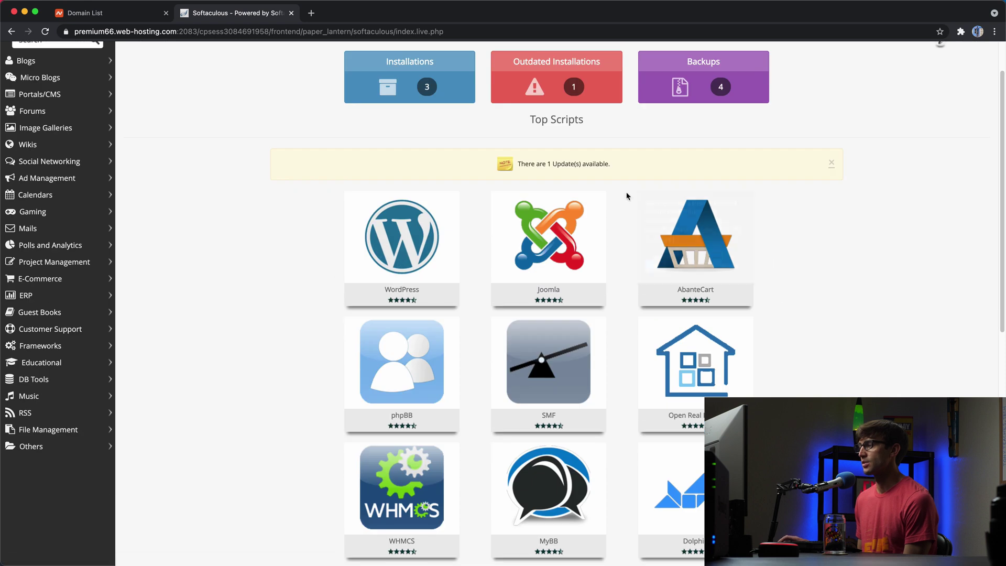
scroll(399, 335, down, 3)
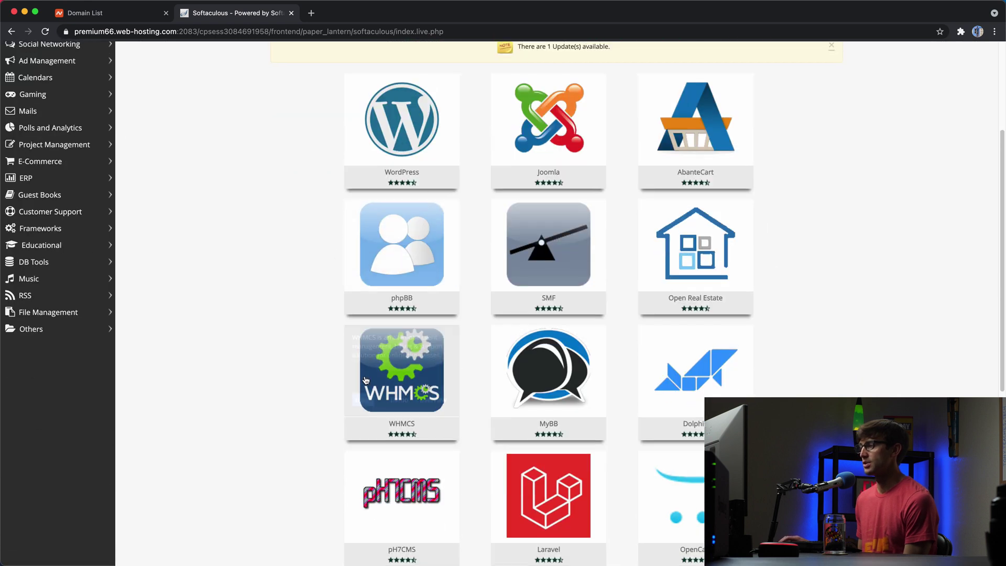
scroll(366, 380, up, 4)
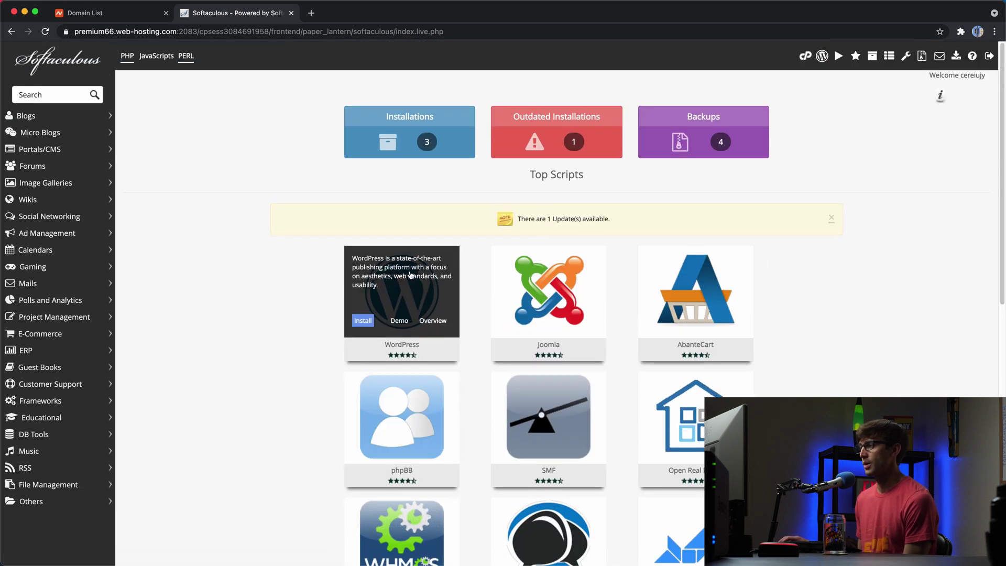
click(373, 294)
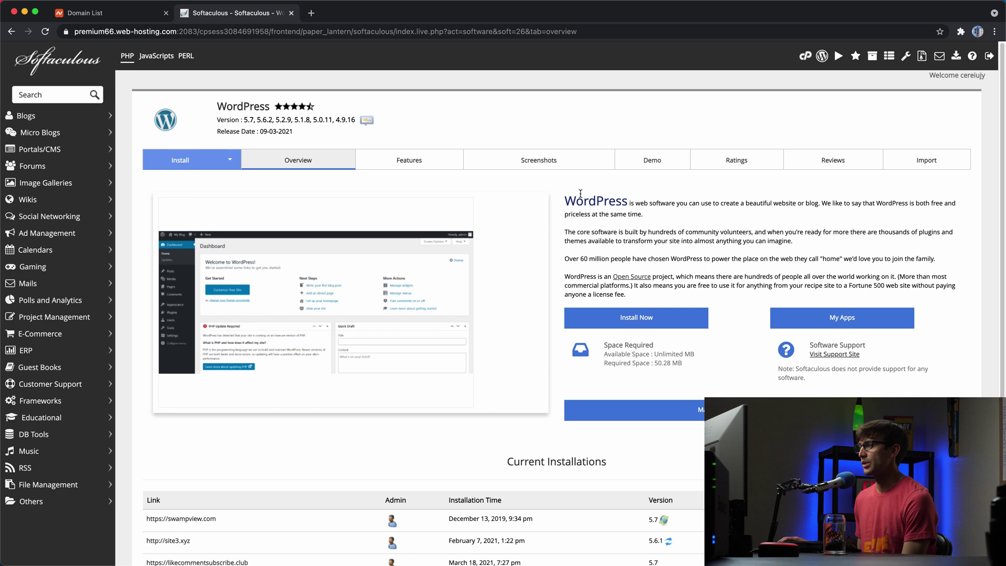
click(676, 323)
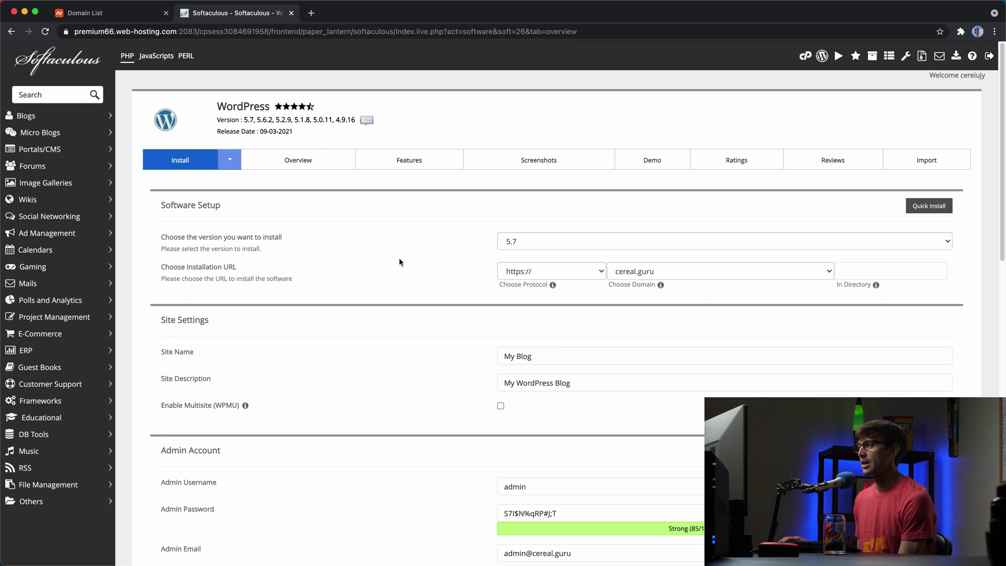
click(178, 236)
click(290, 235)
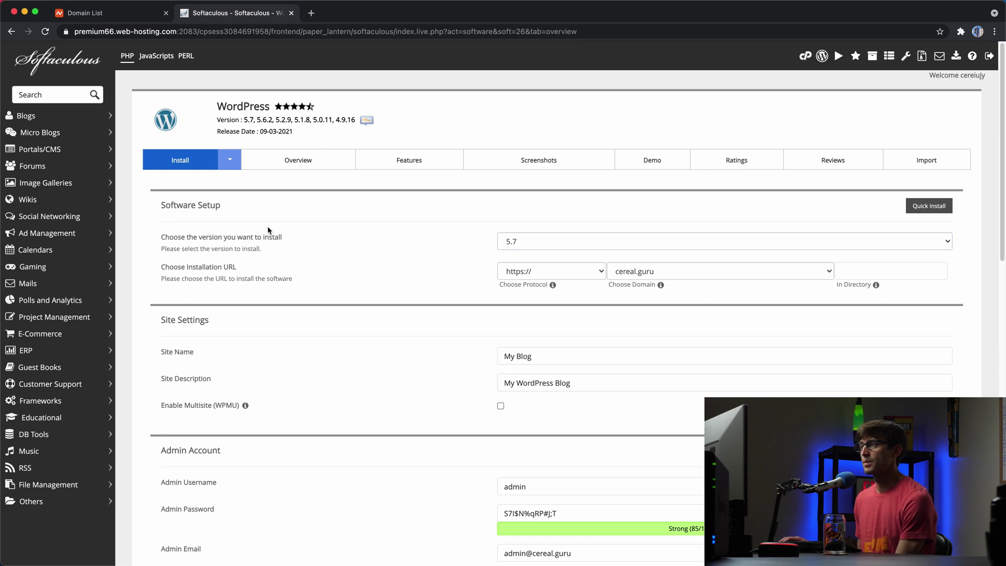
click(514, 243)
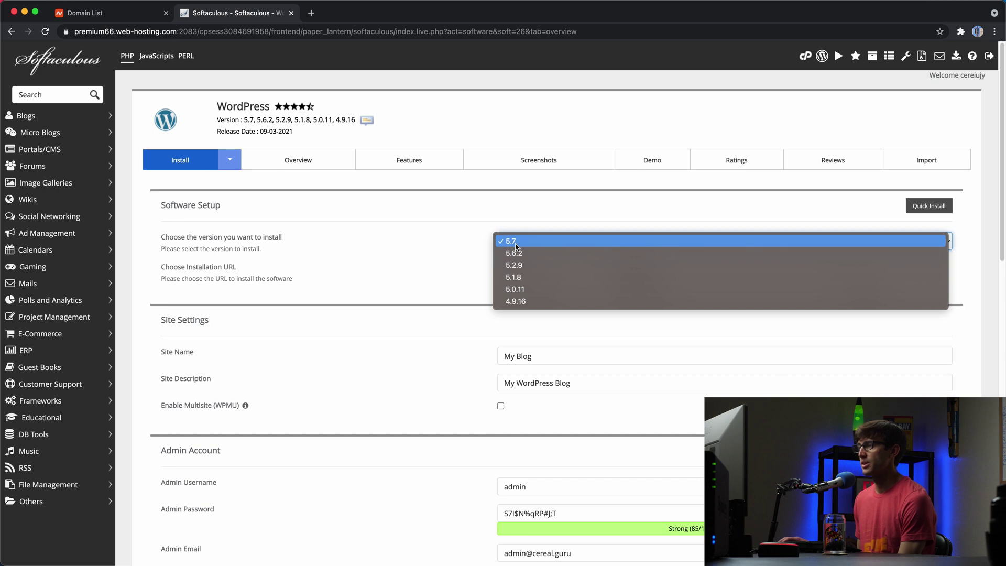
click(516, 242)
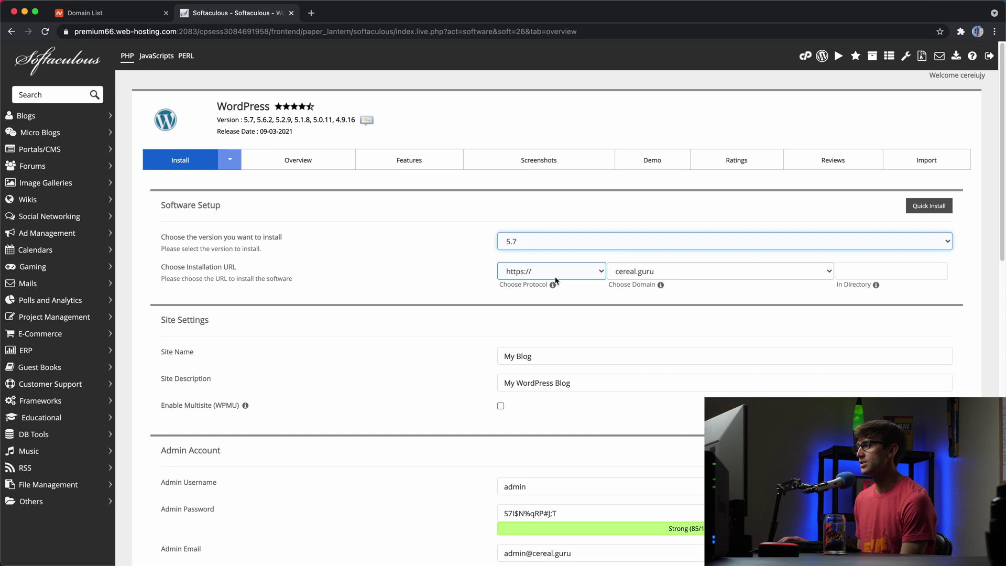
click(676, 272)
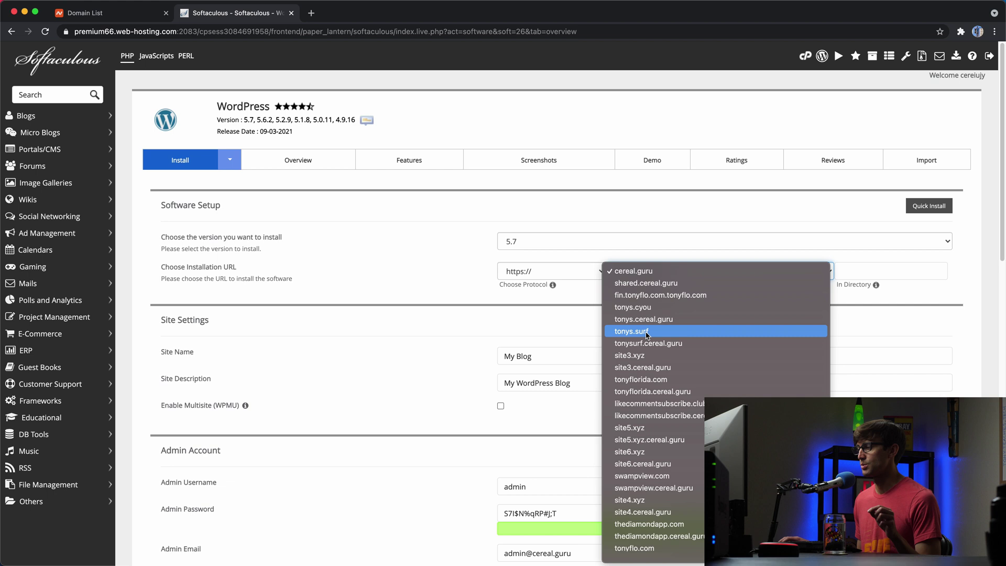
click(647, 334)
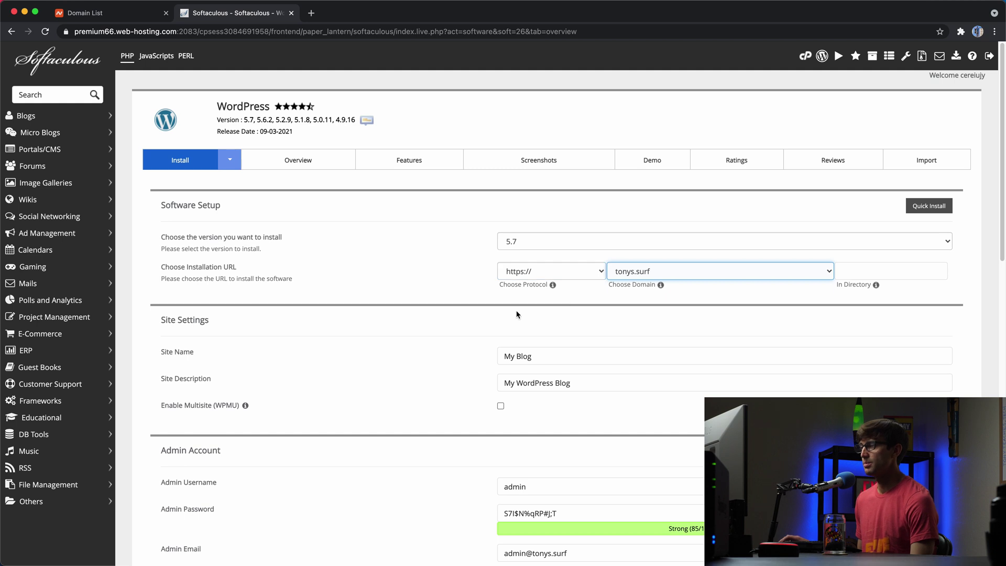
key(Tab)
key(Tab)
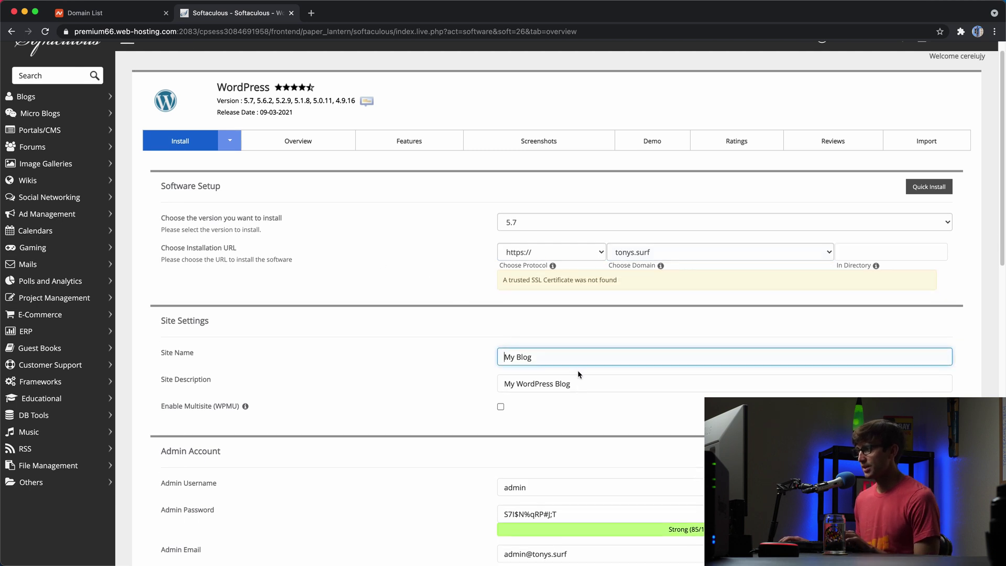
- Name the site 'Tonys Suft' and append 'about Surfing' to the site description
drag(502, 357, 528, 357)
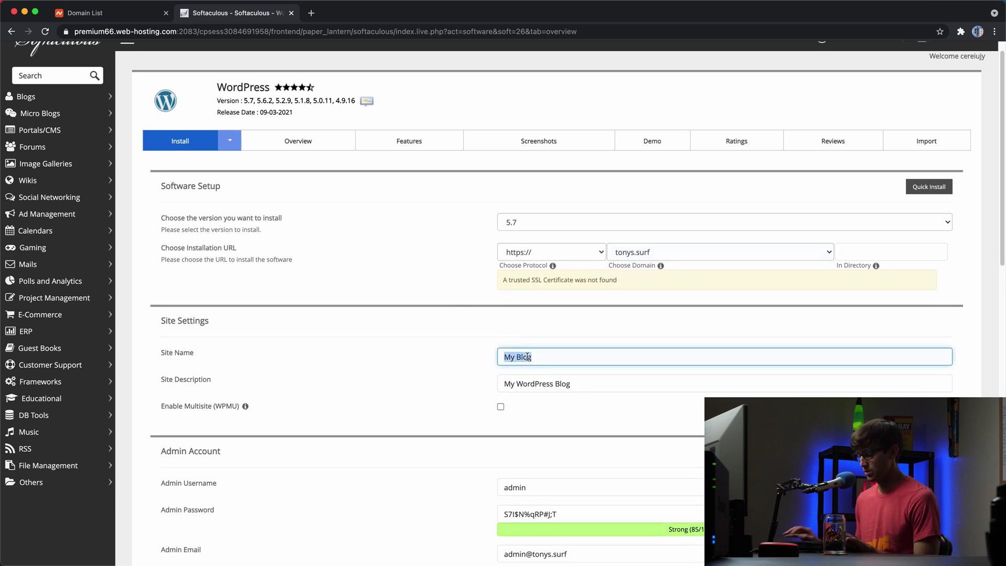
text(Tonys Sru)
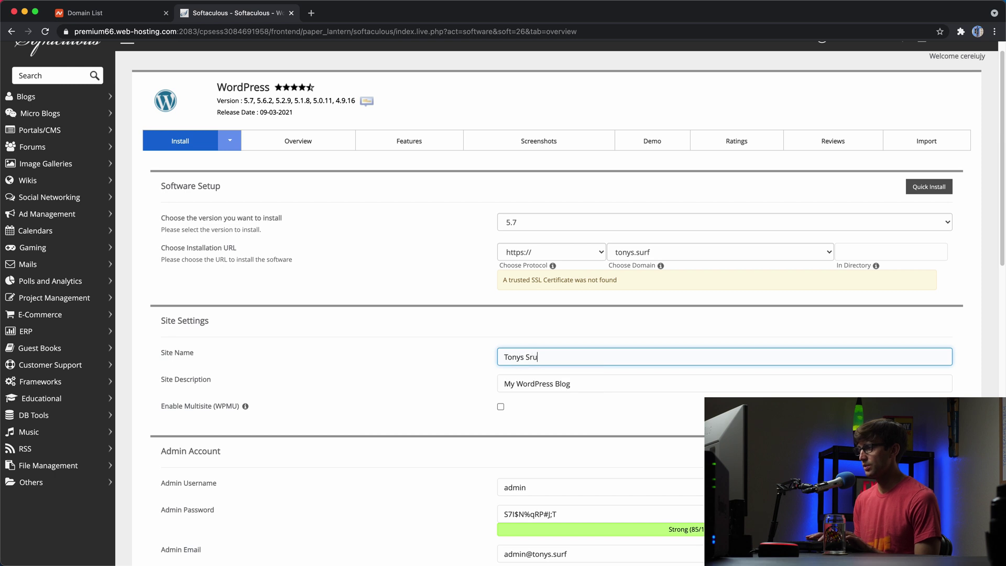
key(BackSpace)
key(BackSpace)
text(uft)
scroll(564, 367, down, 1)
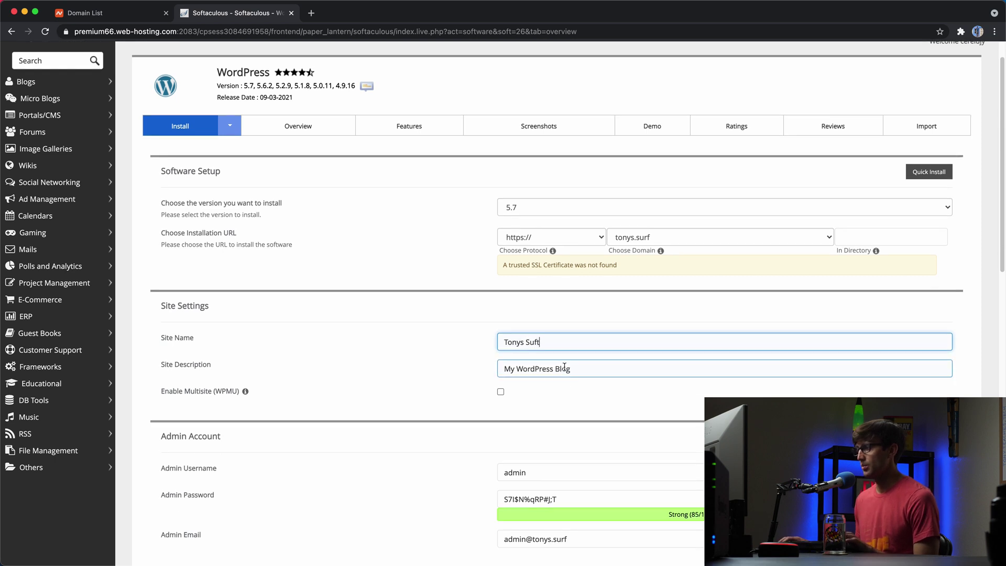
double_click(534, 368)
click(588, 373)
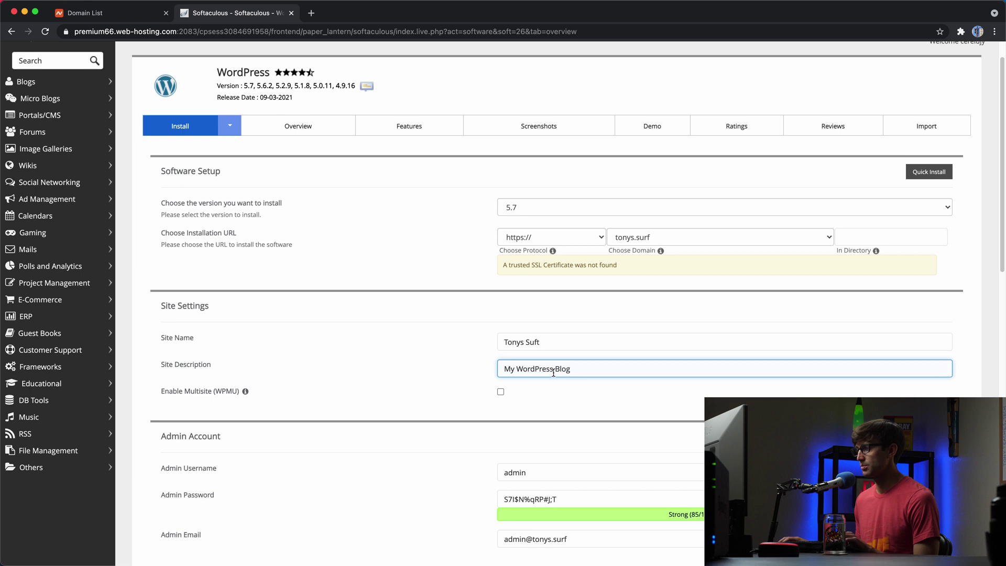
text(about Sur)
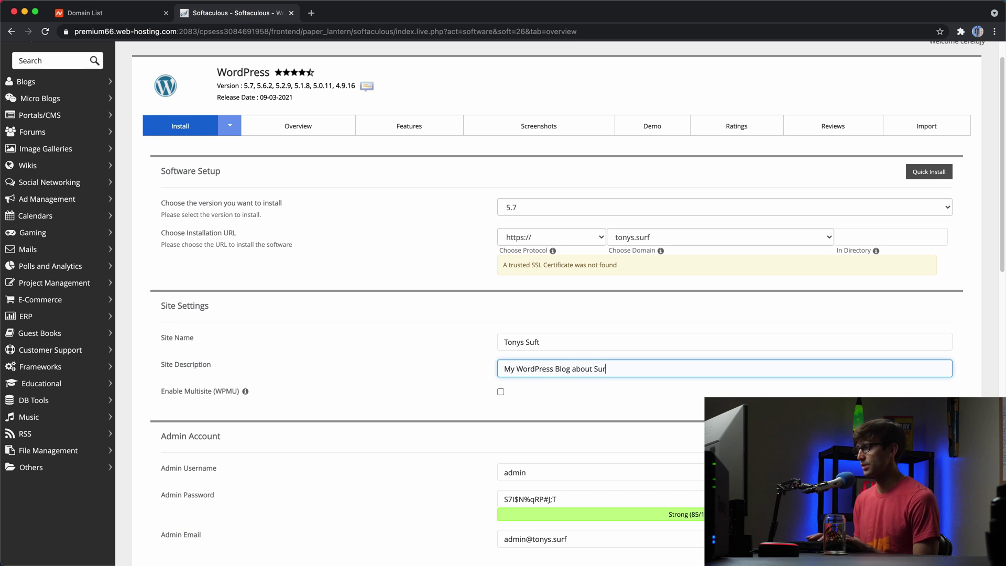
text(fing)
- Review the admin username 'admin' and the generated admin password
scroll(498, 315, down, 4)
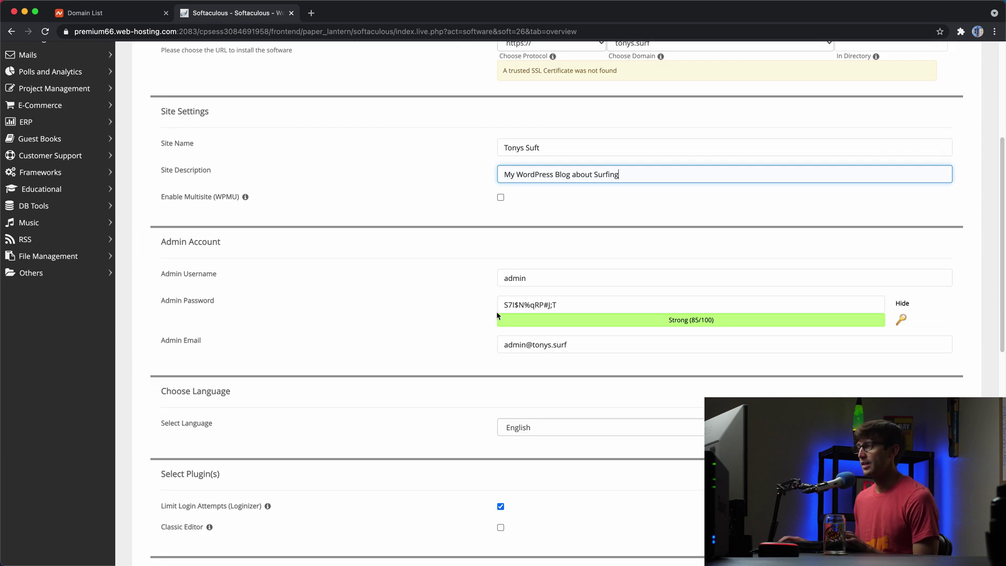
click(521, 276)
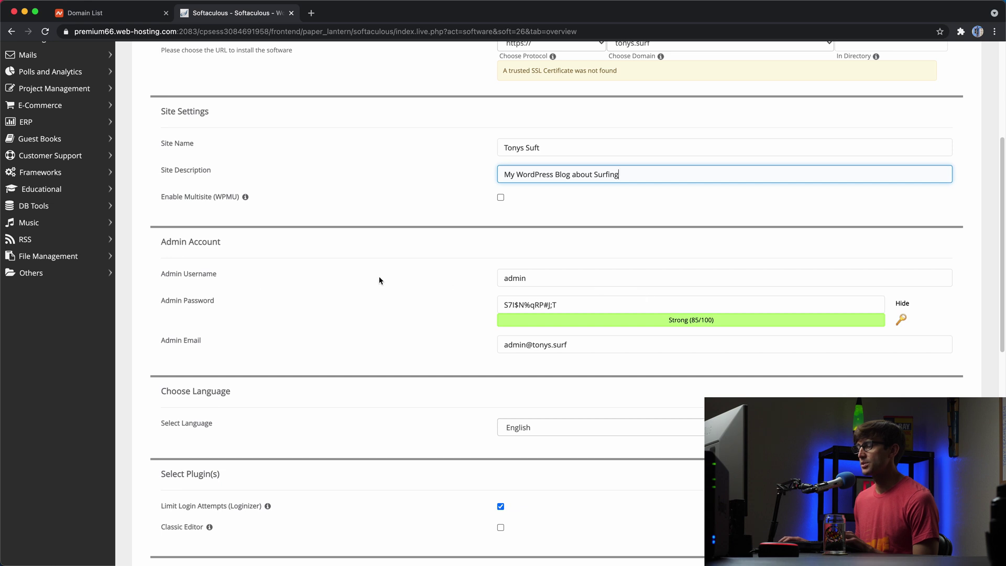
double_click(538, 281)
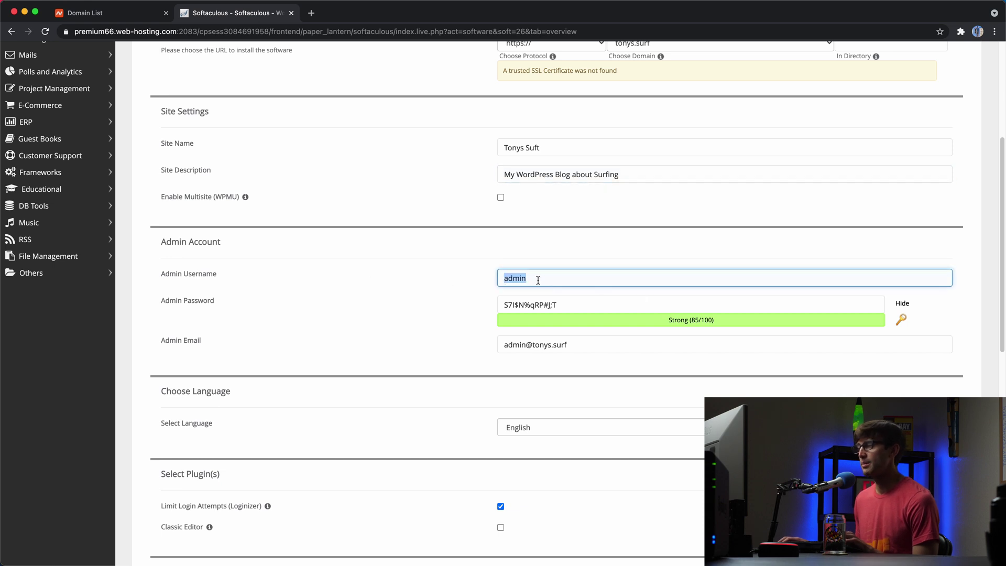
click(536, 285)
triple_click(528, 305)
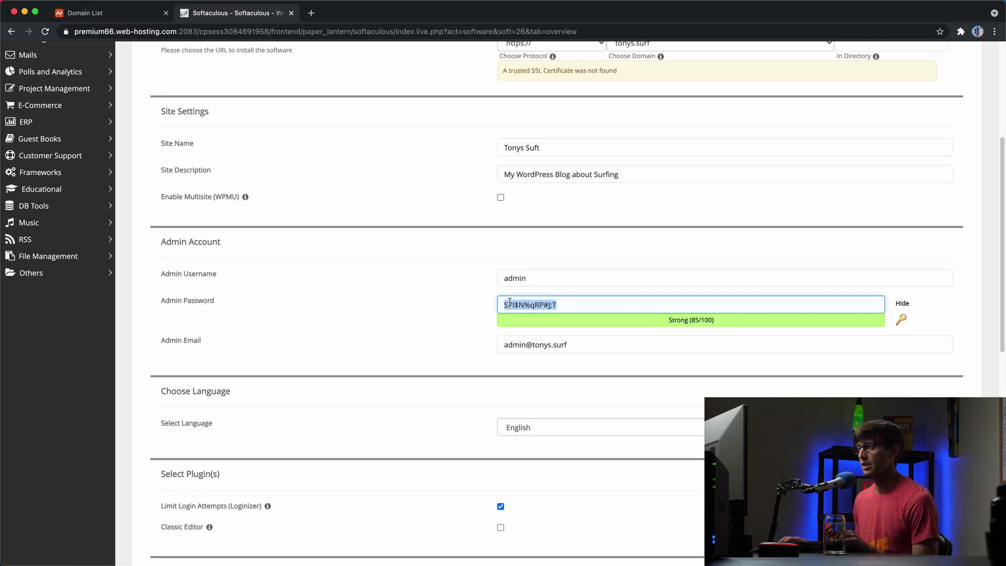
- Replace the default admin e-mail with the site owner's e-mail address
scroll(482, 322, down, 1)
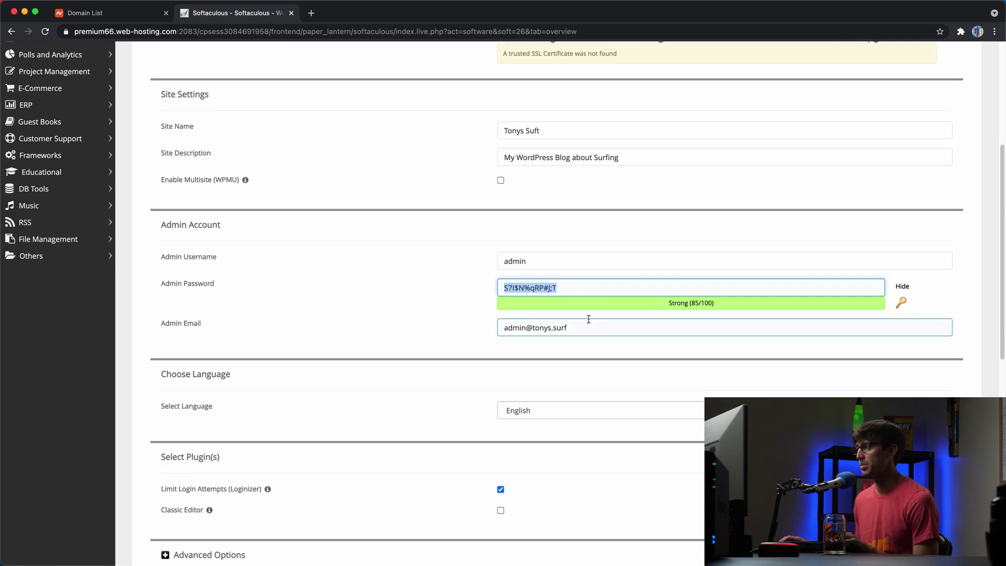
scroll(576, 319, down, 1)
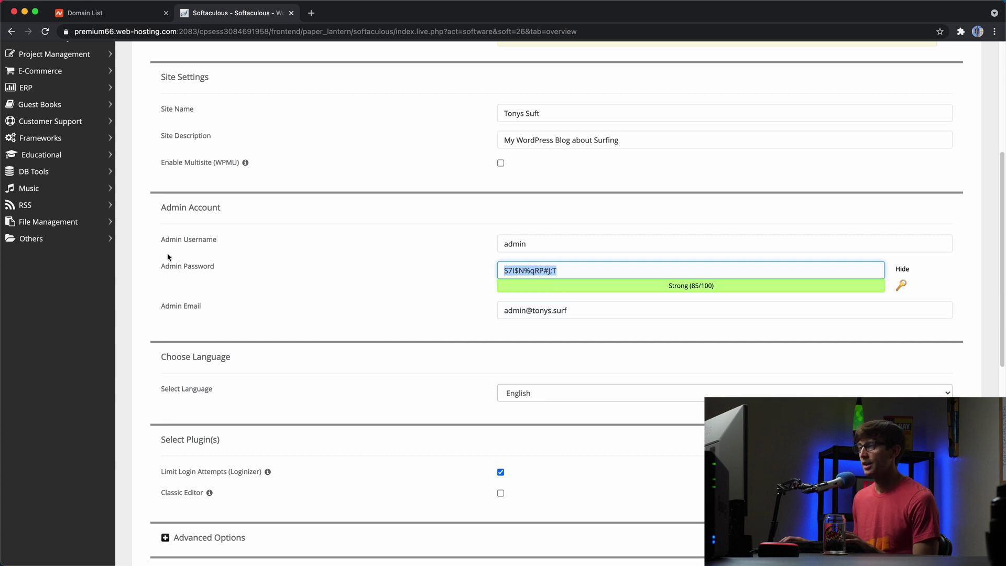
triple_click(512, 309)
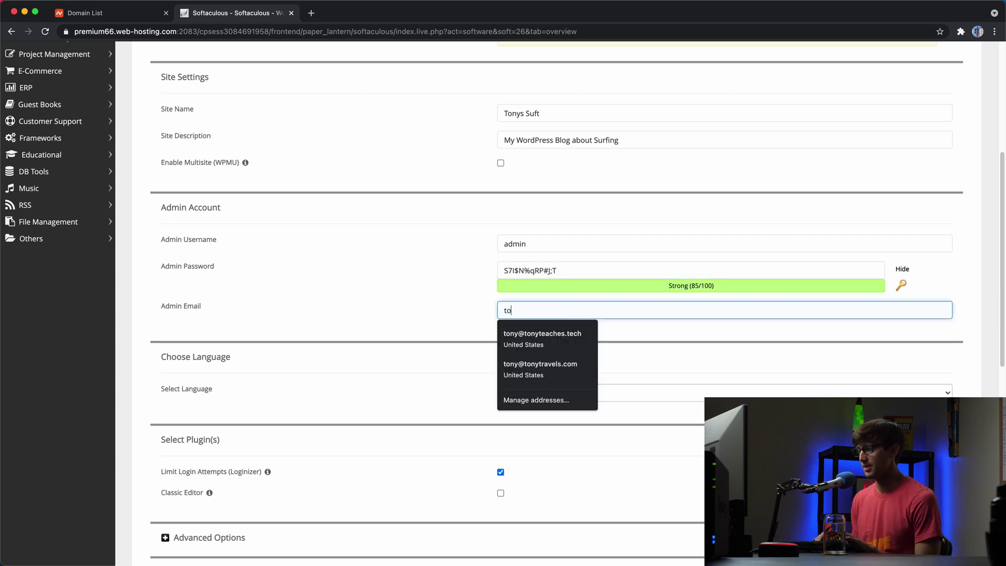
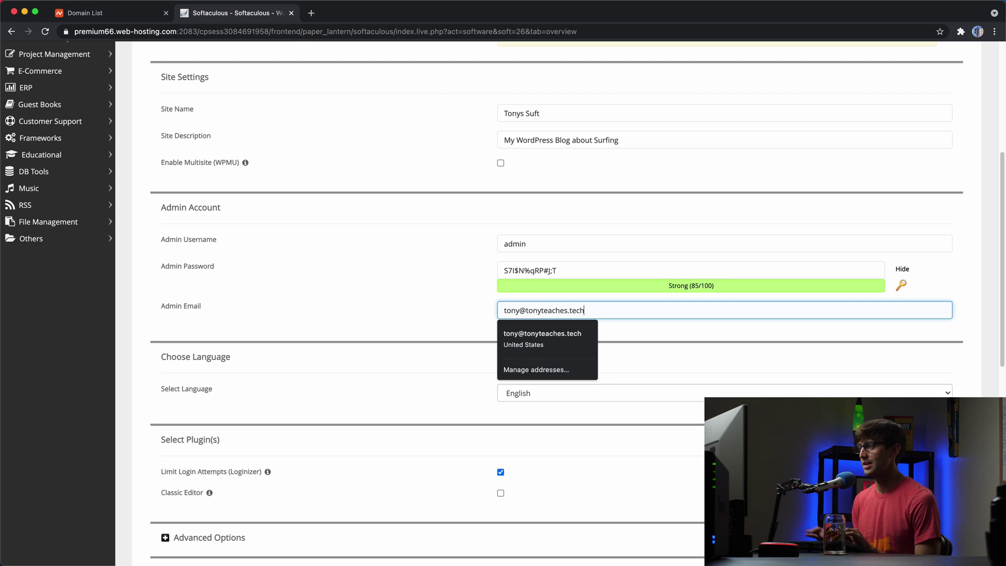
click(452, 375)
scroll(456, 367, down, 1)
scroll(460, 362, down, 1)
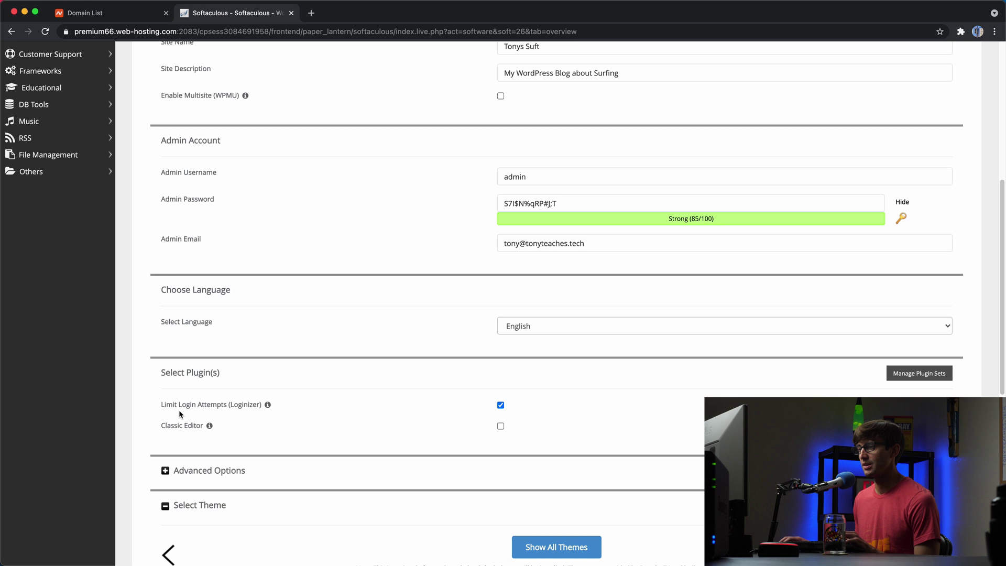
click(501, 426)
scroll(383, 390, down, 4)
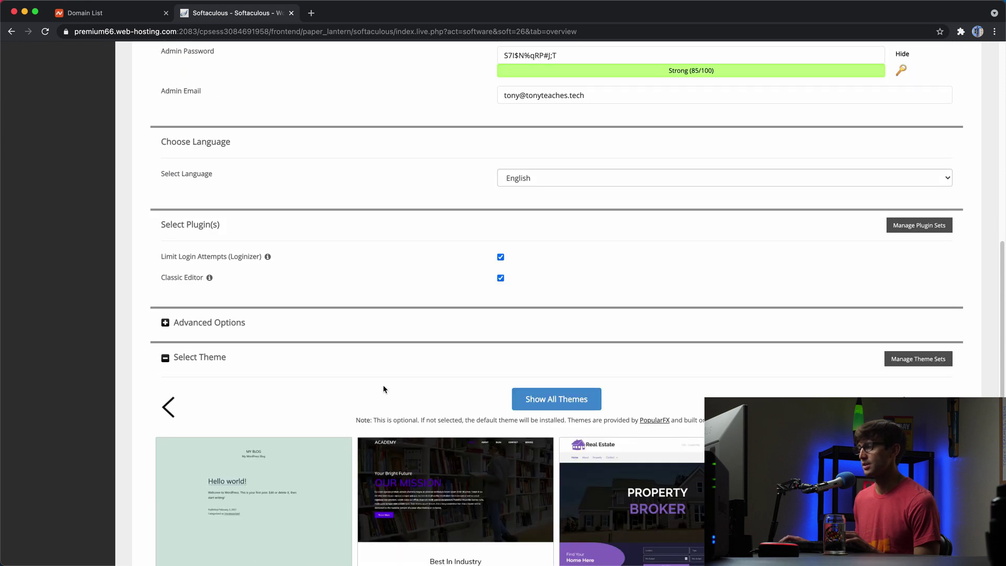
scroll(384, 390, down, 3)
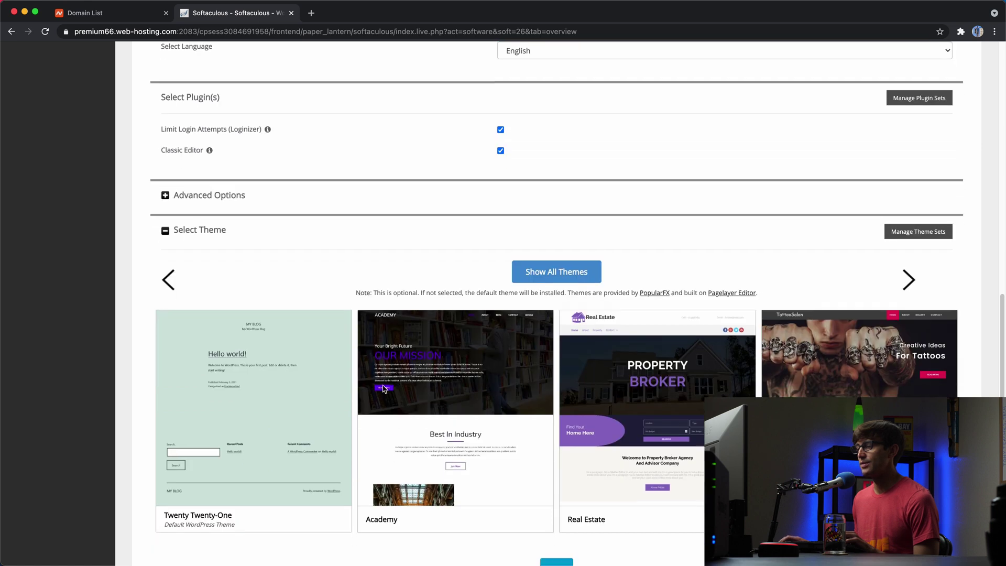
scroll(383, 389, down, 2)
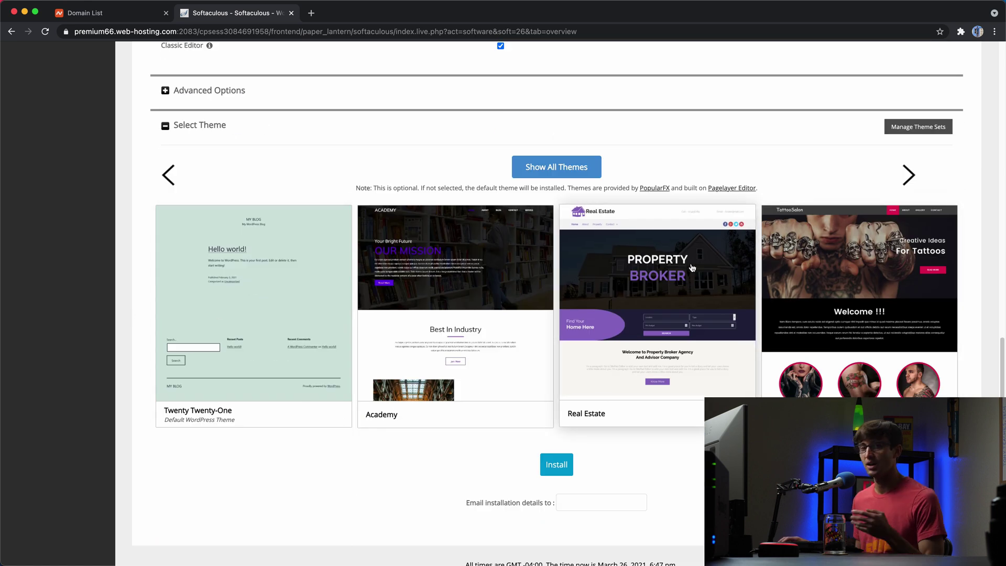
click(605, 488)
scroll(604, 488, down, 1)
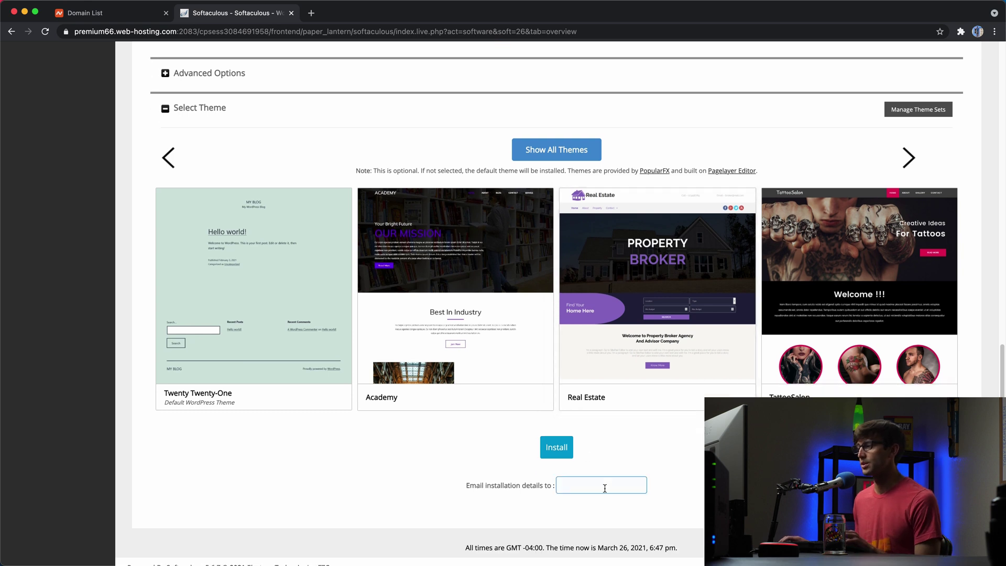
click(569, 449)
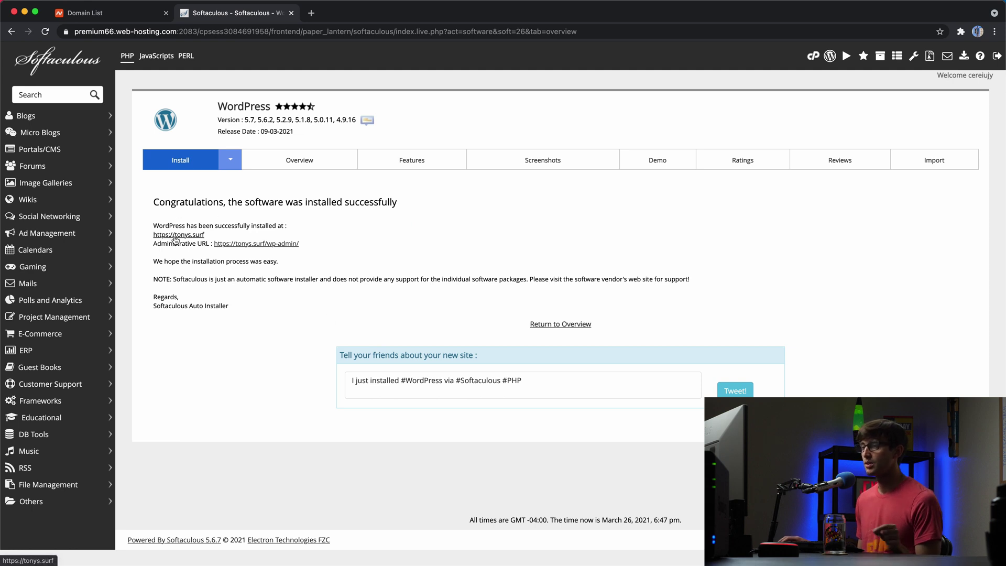
click(185, 236)
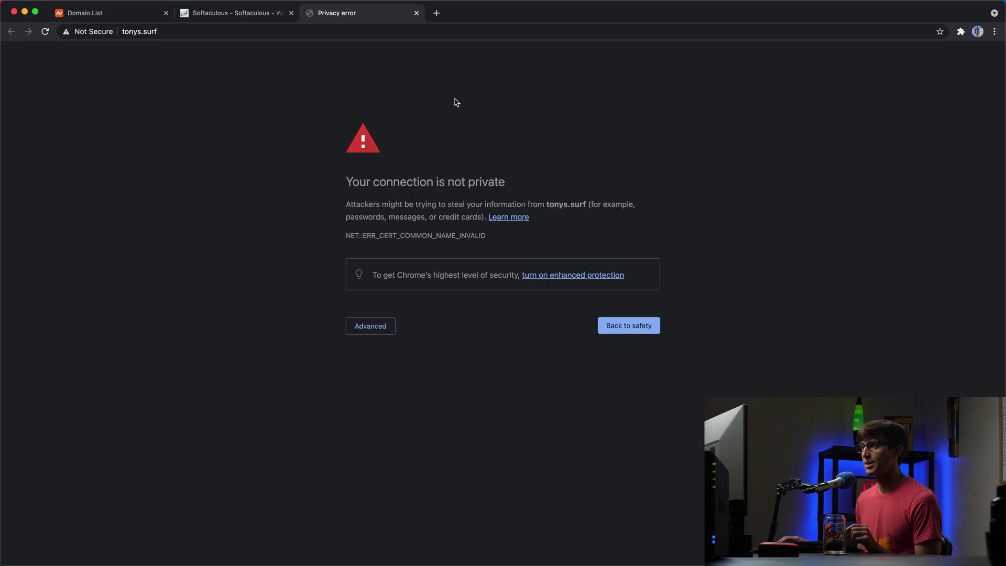
click(417, 13)
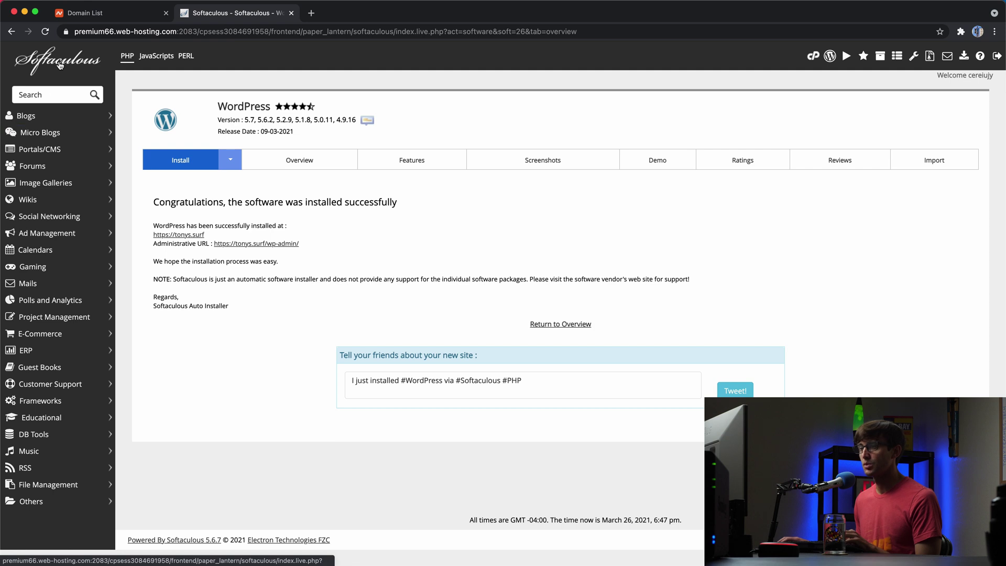
click(12, 33)
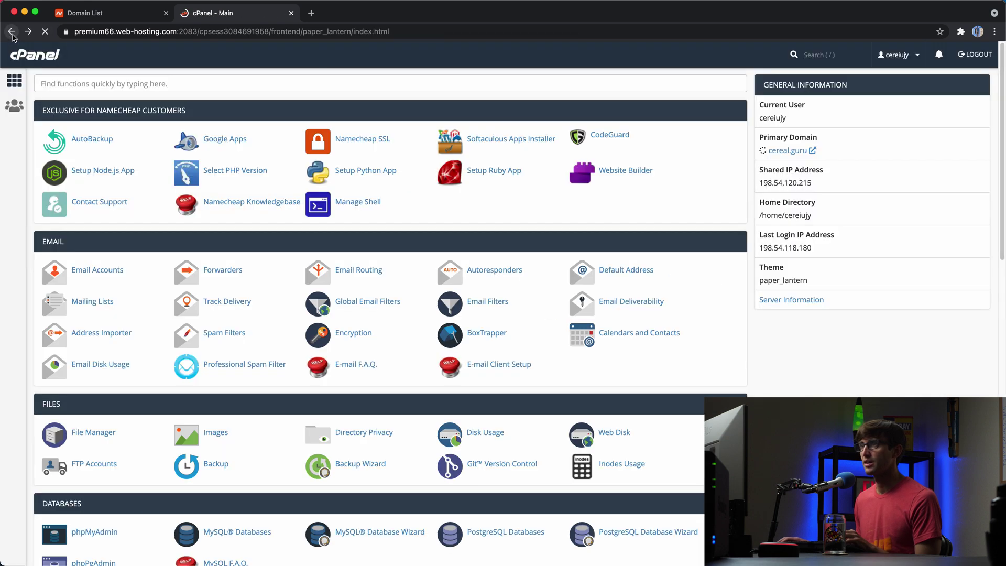
right_click(11, 32)
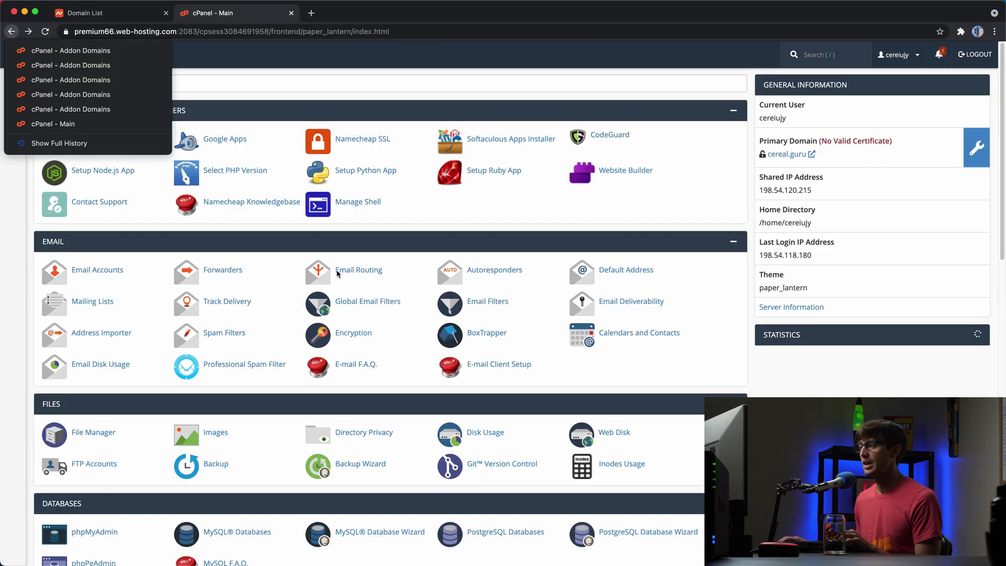
click(278, 322)
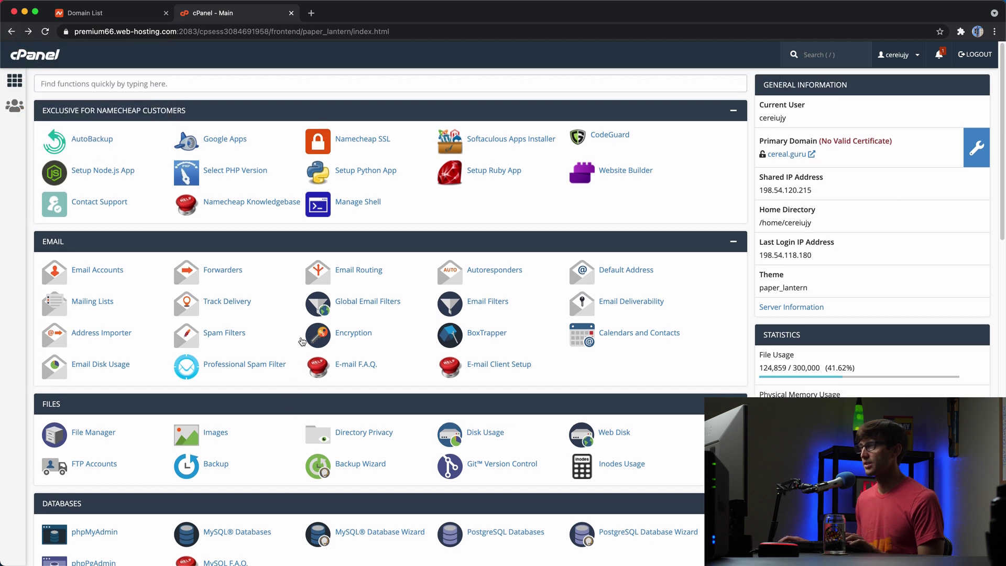
- In Namecheap SSL, sync until tonys.surf's PositiveSSL certificate shows active with HTTPS redirect on
click(360, 145)
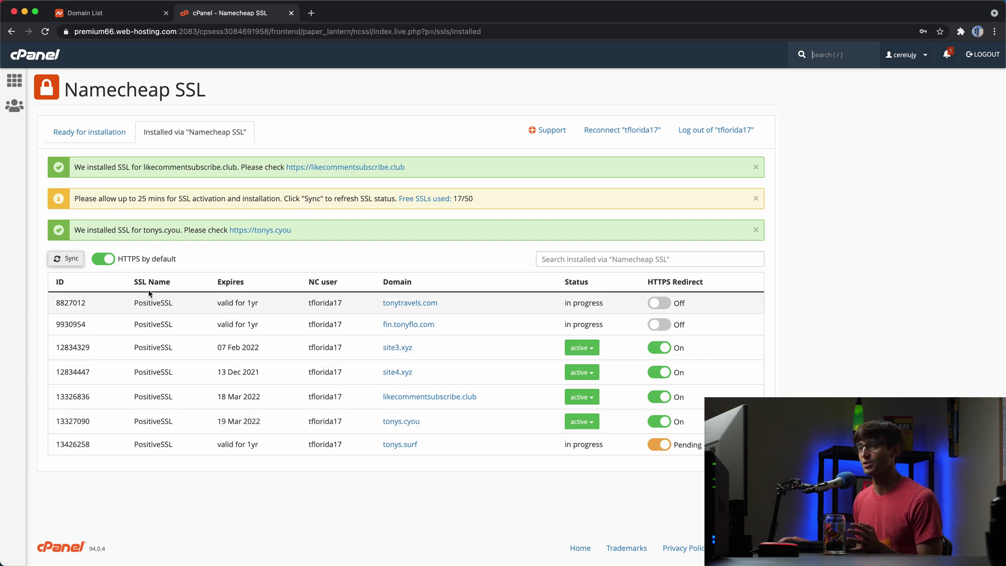
click(68, 260)
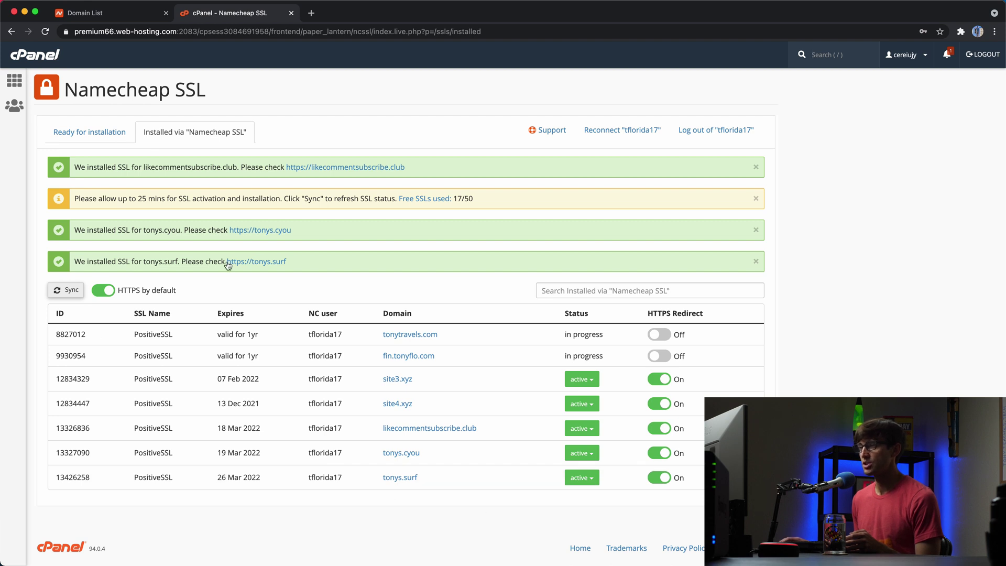
right_click(247, 267)
click(272, 268)
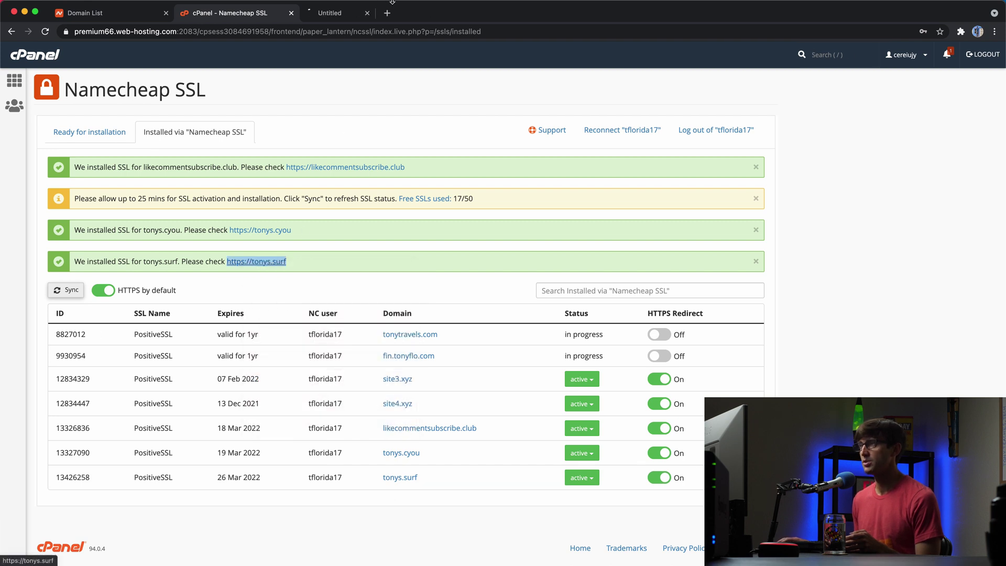
click(369, 15)
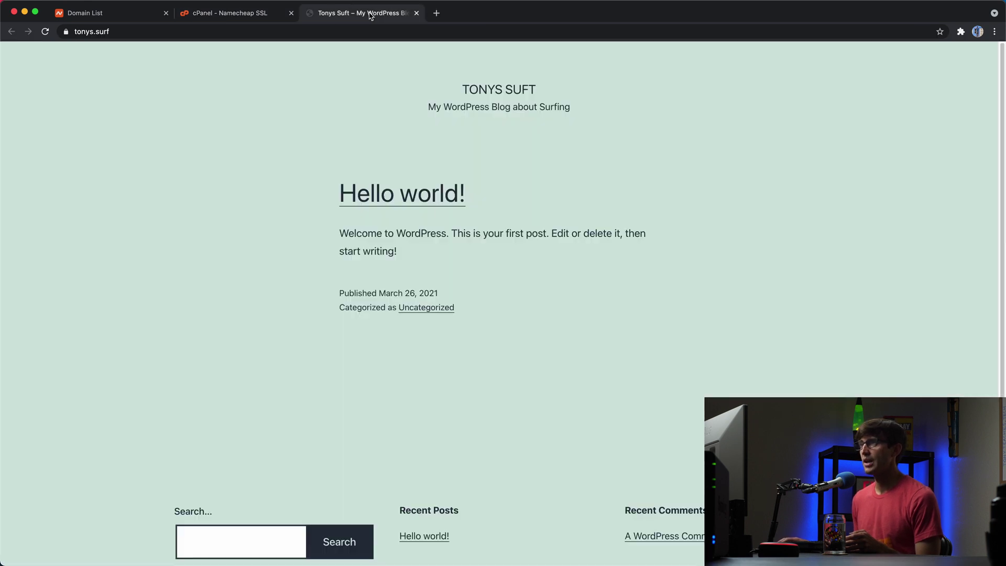
click(99, 36)
click(99, 36)
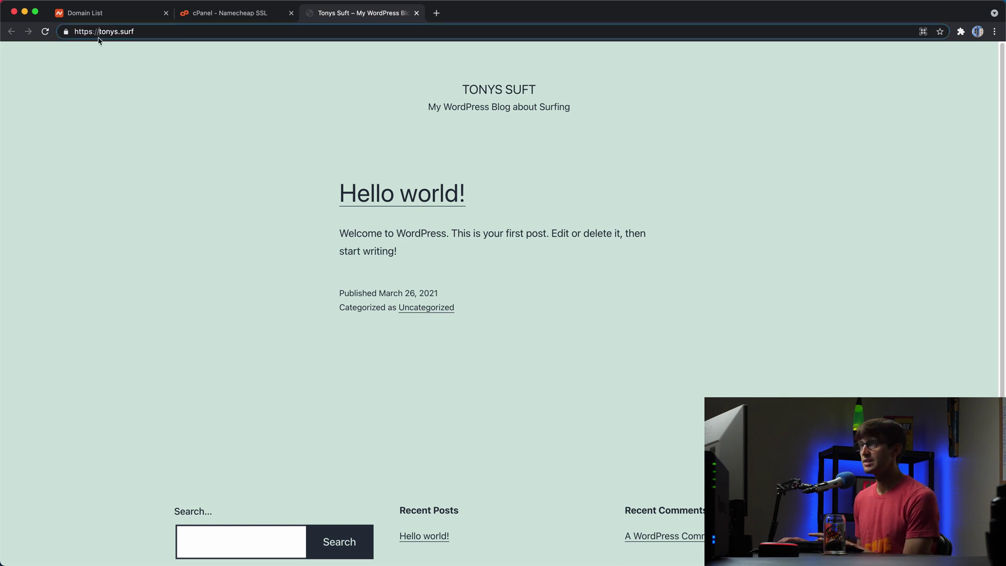
click(65, 33)
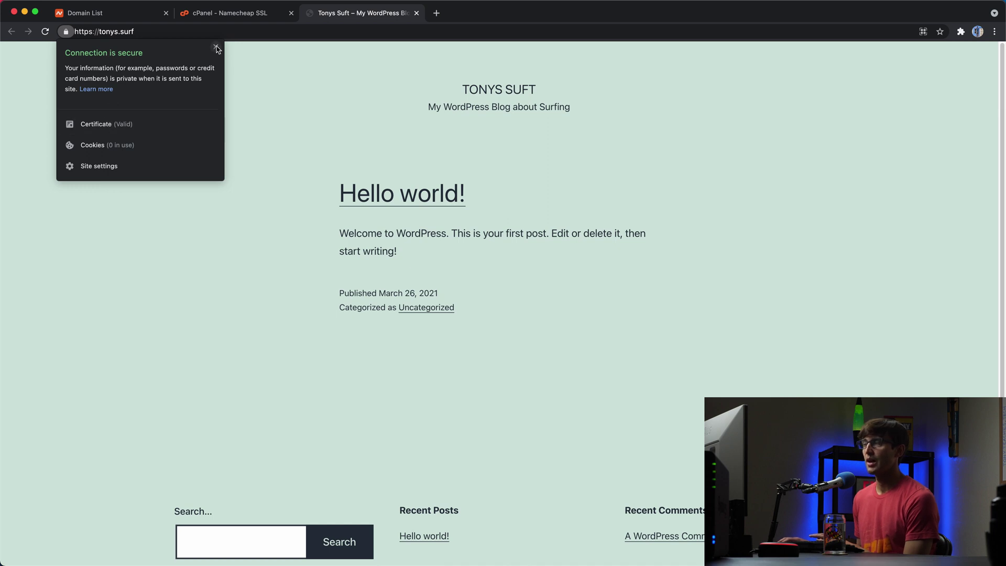
click(200, 30)
text(w)
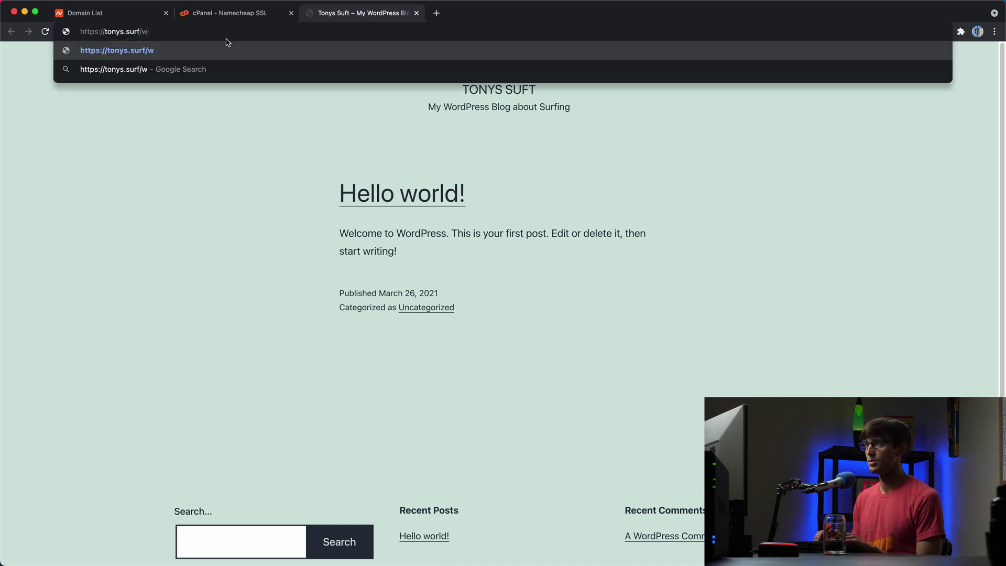
text(p-admin)
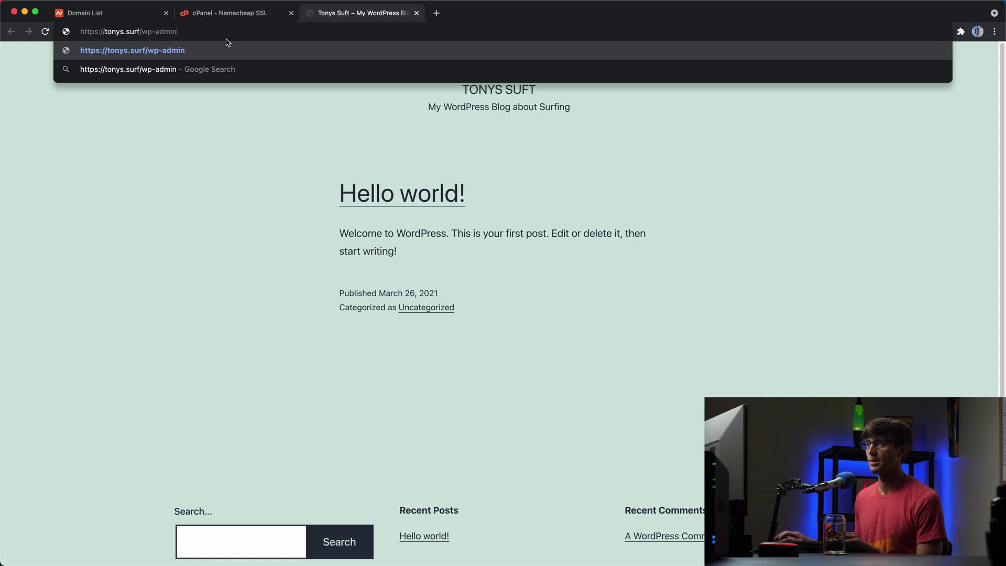
- Log in to WordPress as admin with the account password and dismiss the save-password prompt
click(195, 46)
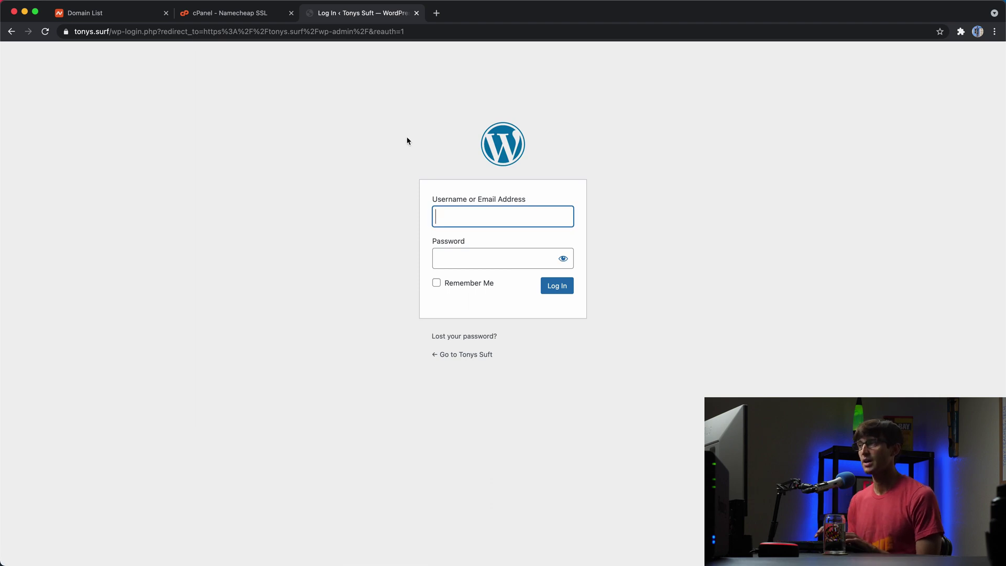
text(admi)
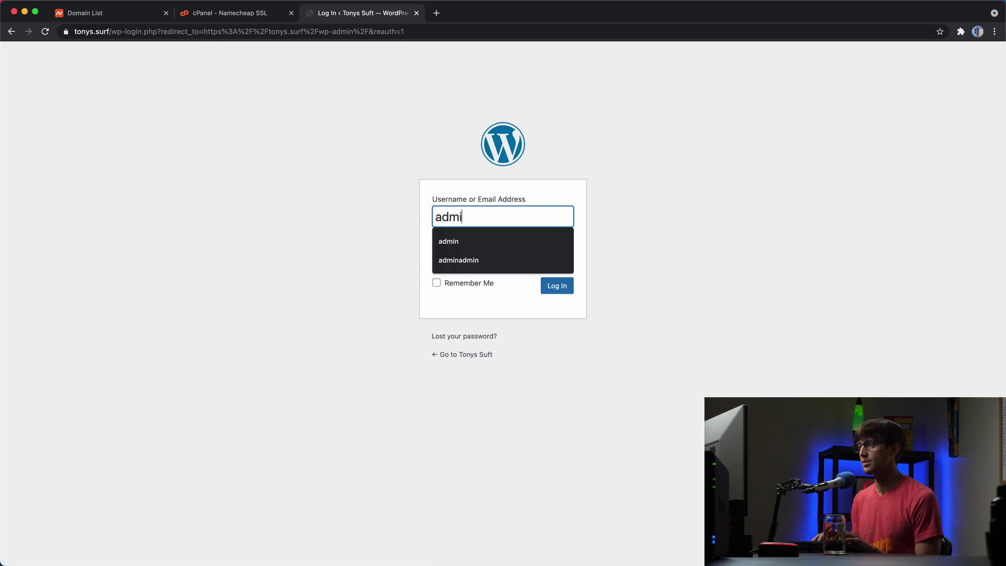
text(n)
key(Tab)
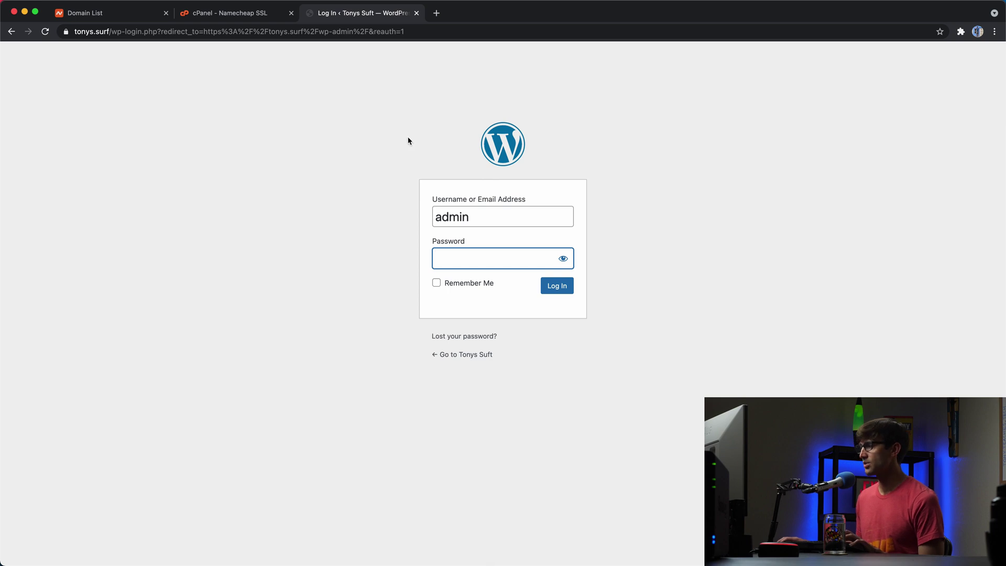
click(554, 289)
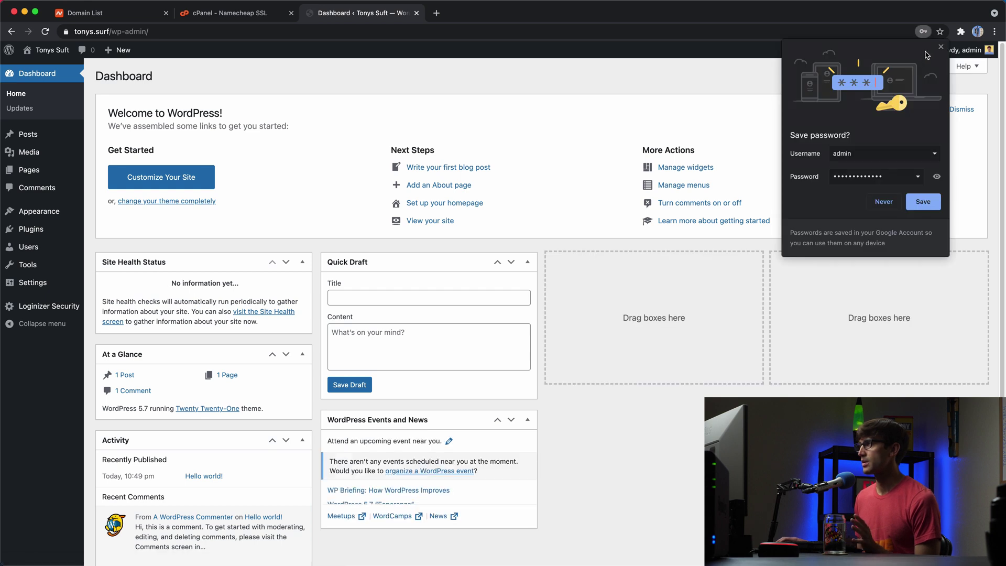
click(942, 48)
mouse_move(942, 48)
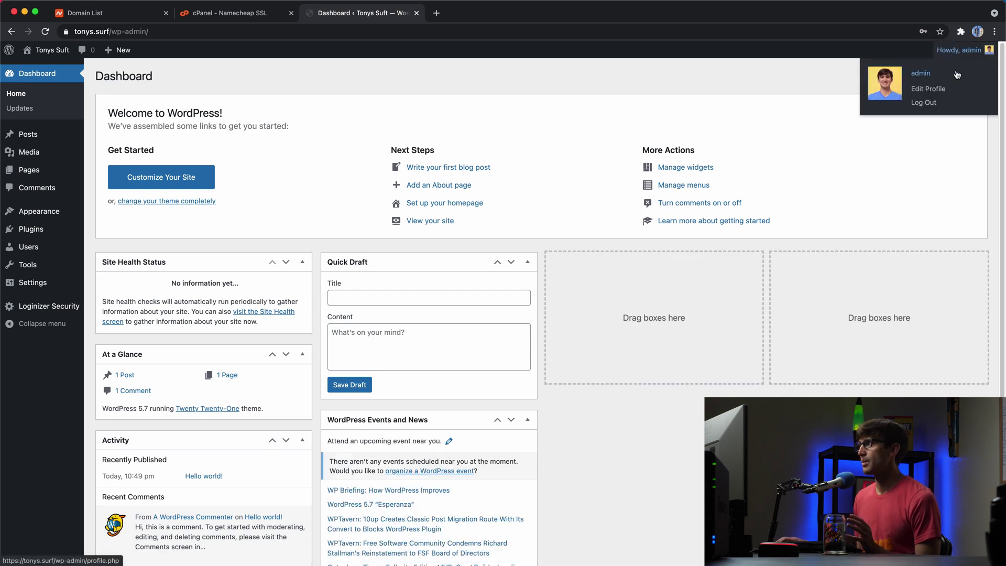